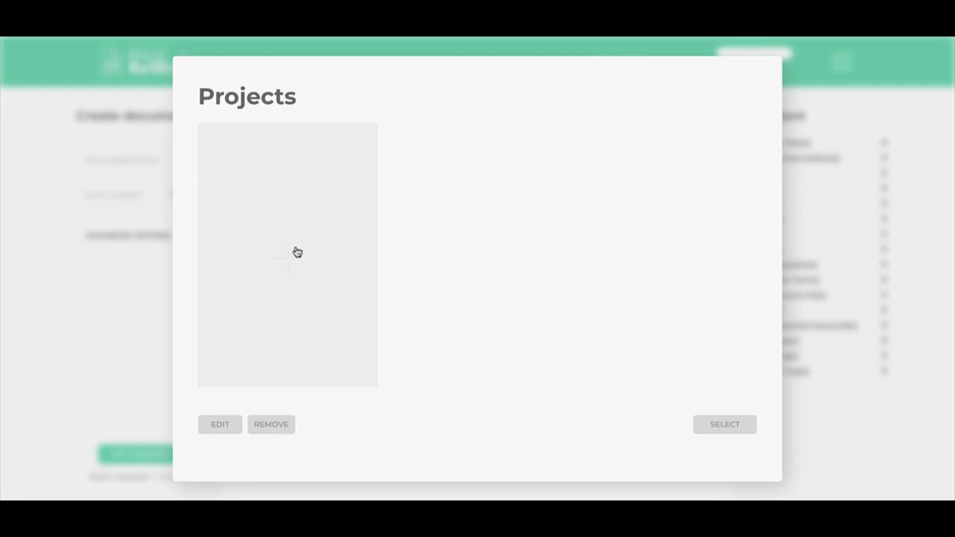
Create a new project titled 'London Fencing' and continue to its editor
click(297, 252)
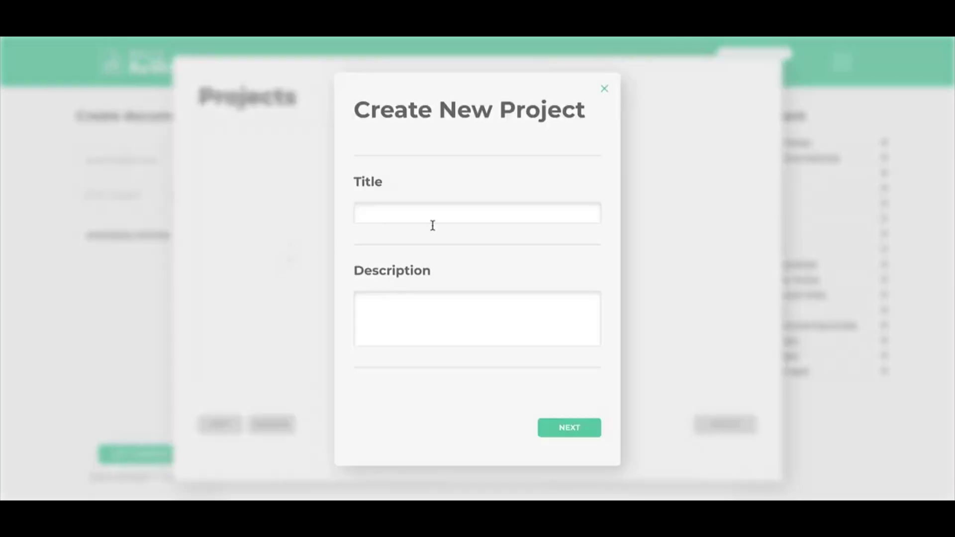
click(432, 214)
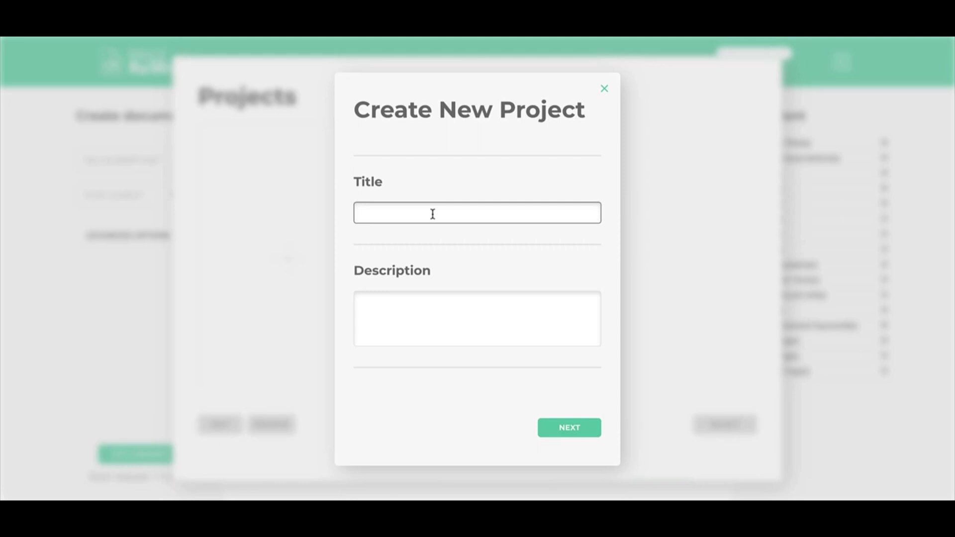
click(432, 214)
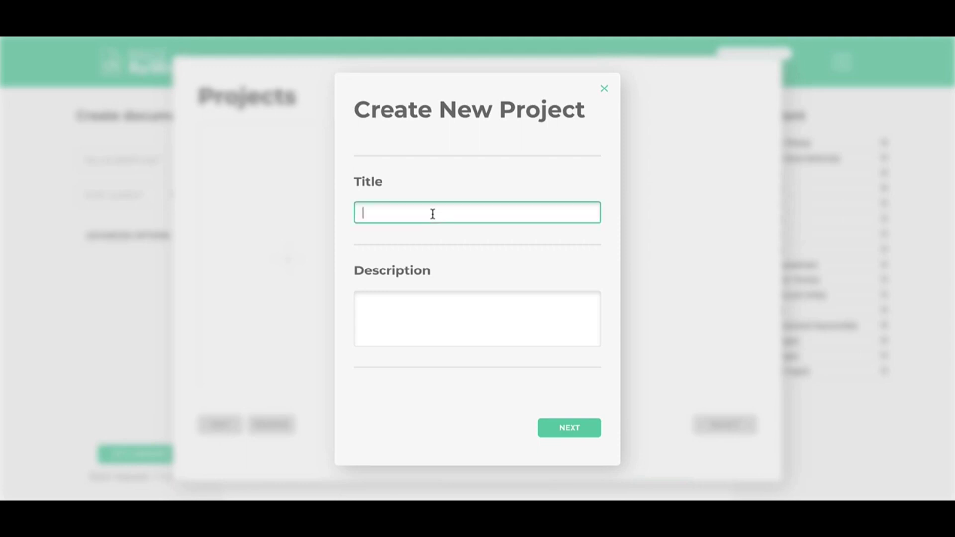
text(London Fencing)
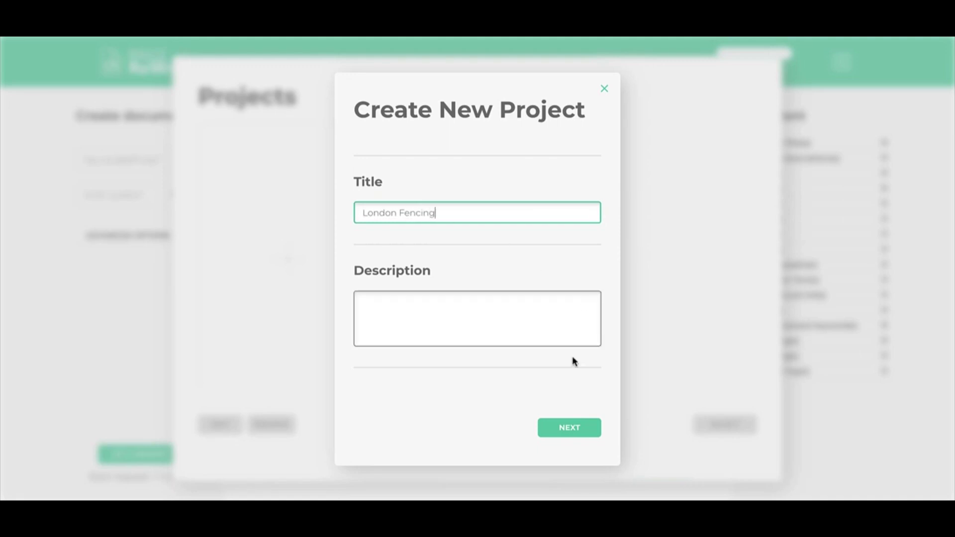
click(562, 426)
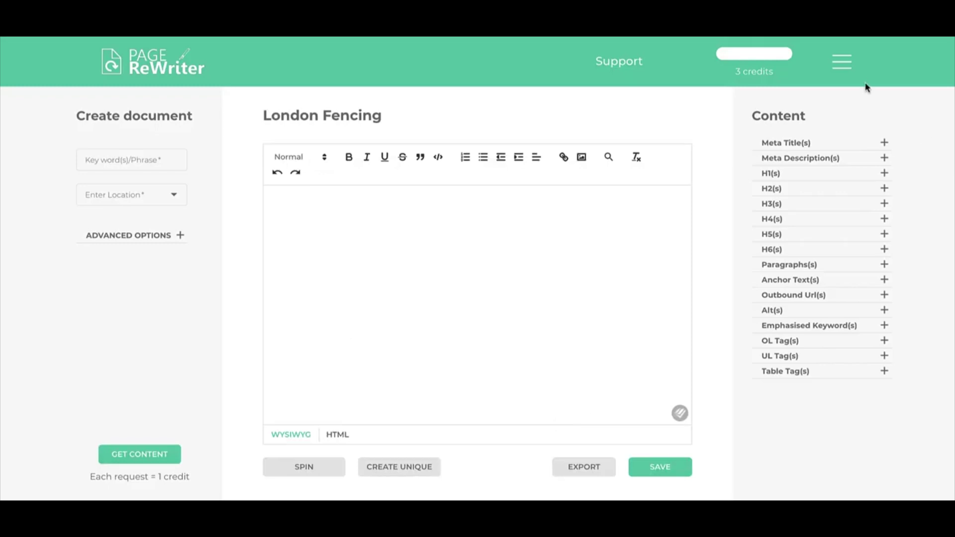
Pick the London Fencing card from the Projects list and load it into the editor
click(845, 65)
mouse_move(846, 125)
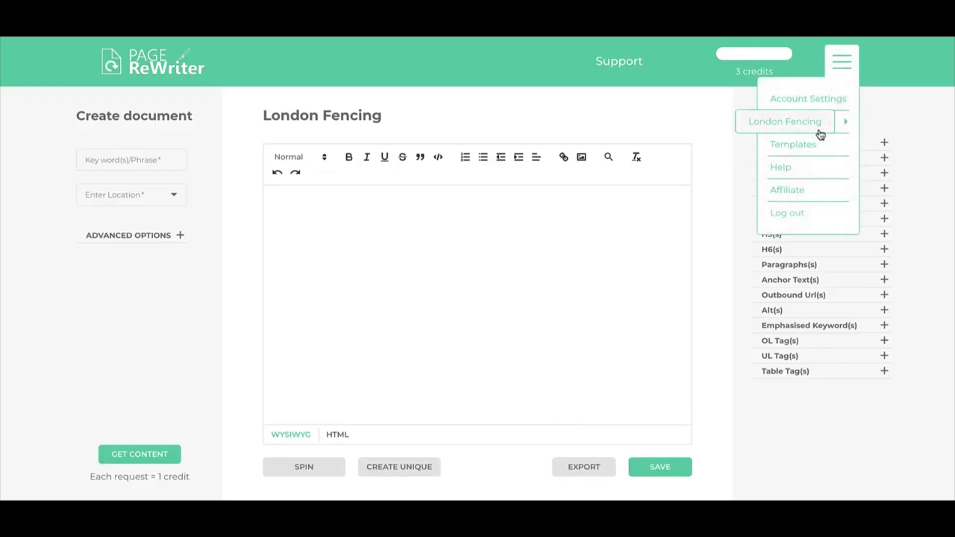
click(847, 125)
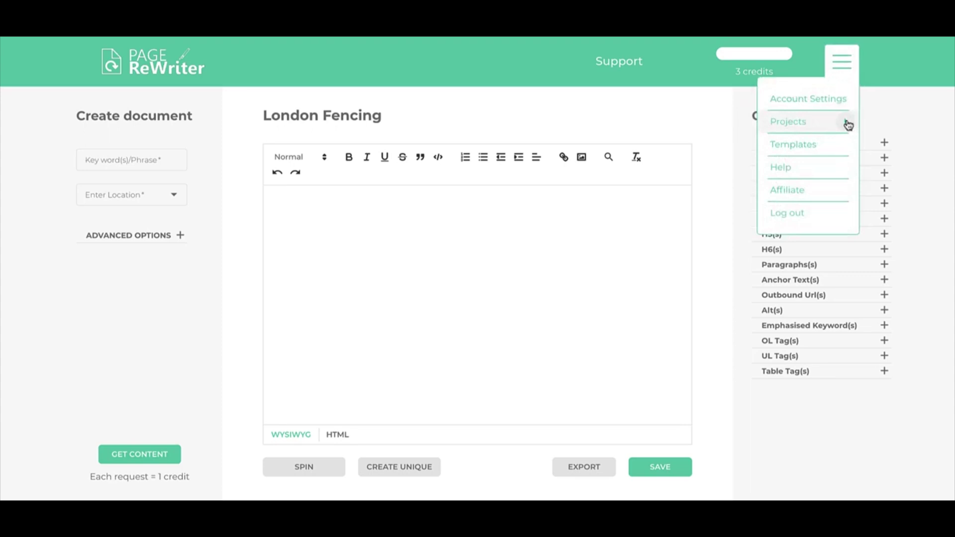
click(791, 123)
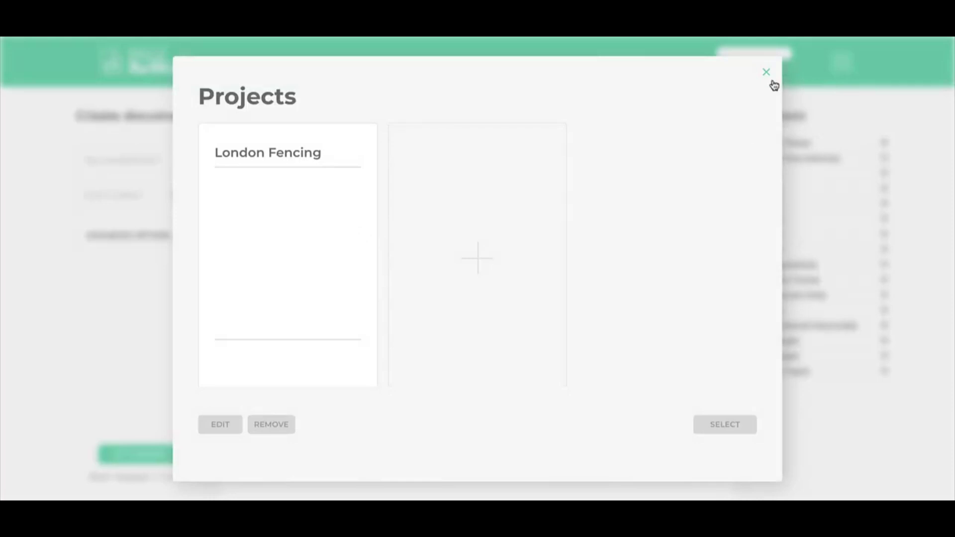
click(286, 240)
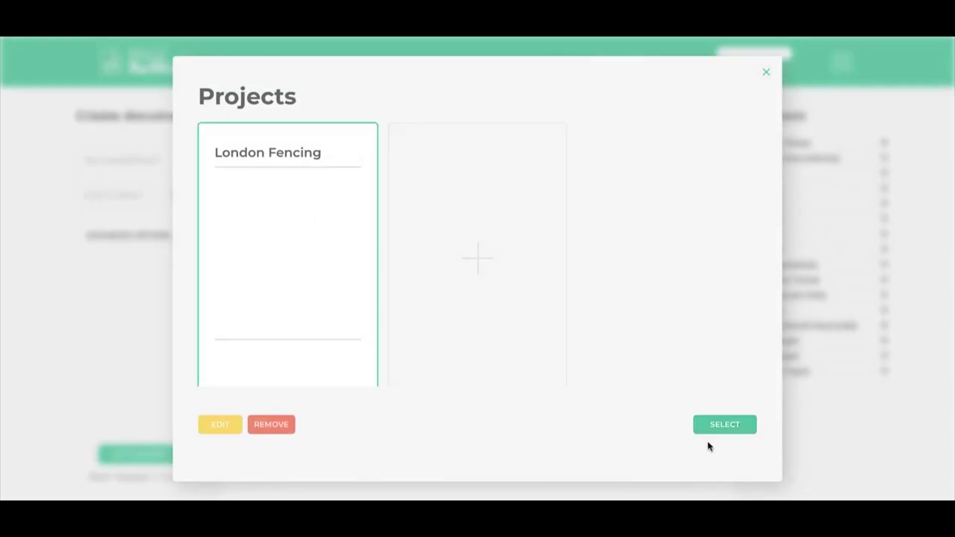
scroll(437, 306, down, 1)
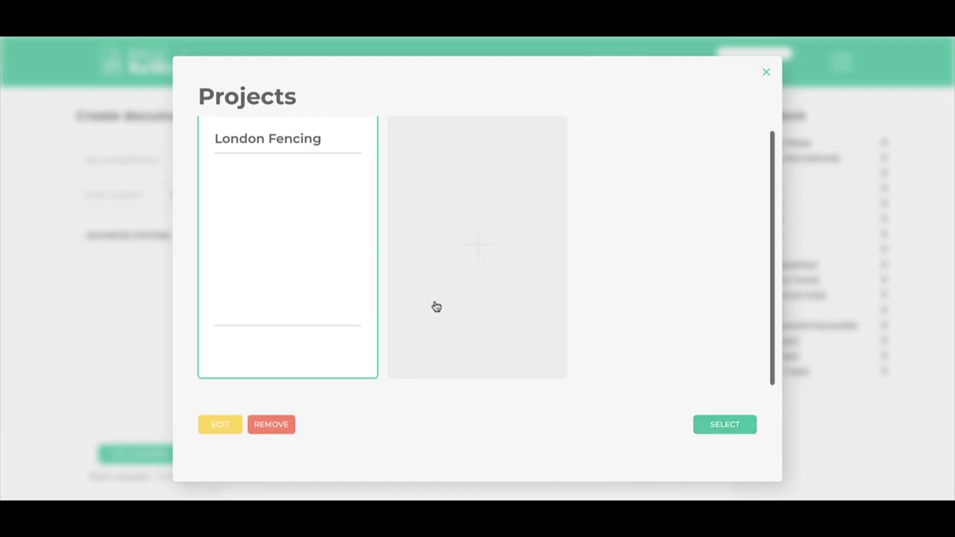
scroll(437, 307, up, 1)
click(720, 425)
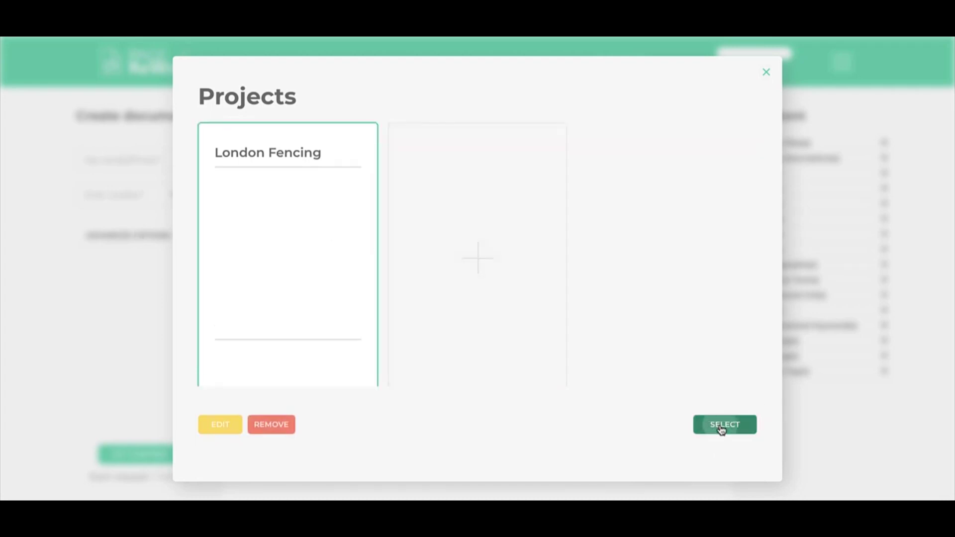
click(102, 164)
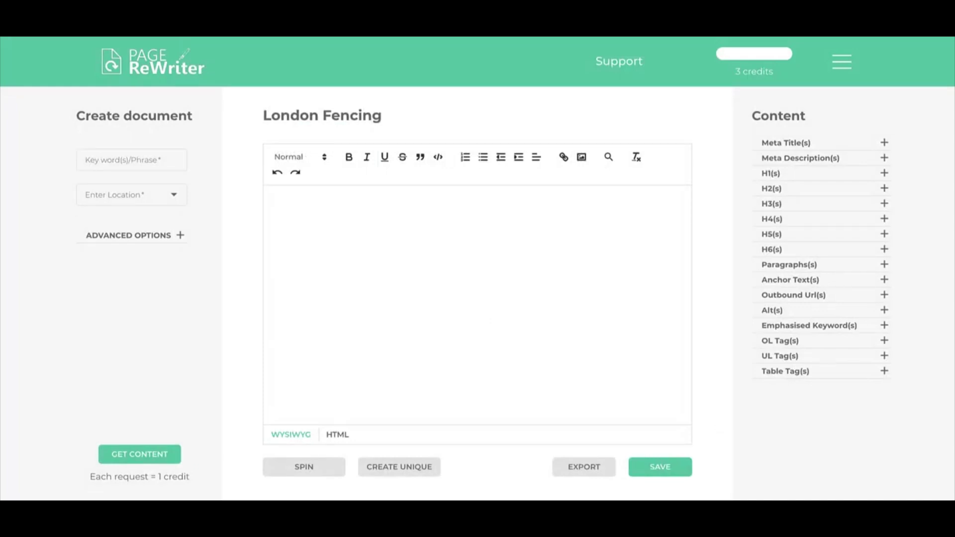
Fetch content for keyword 'London Fencing Company' with location London, England
click(127, 159)
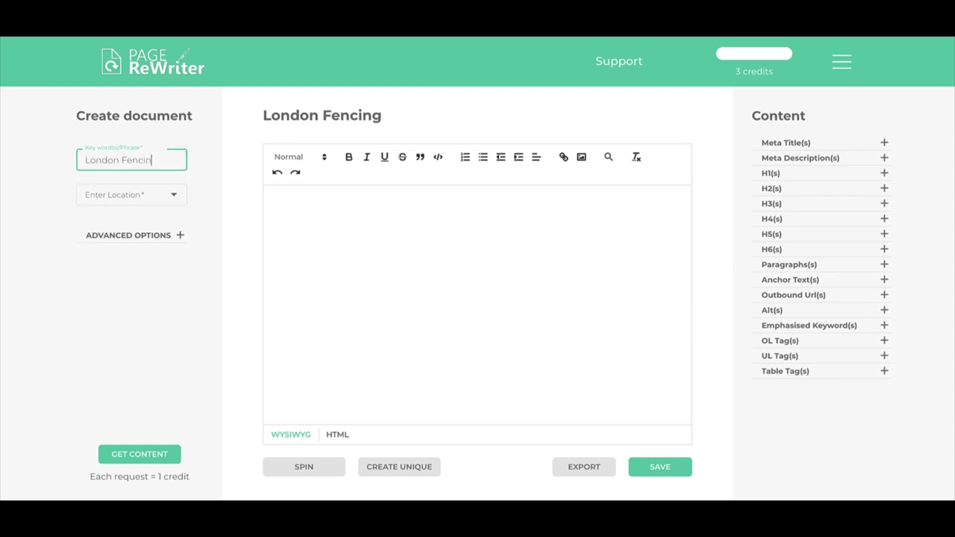
click(132, 188)
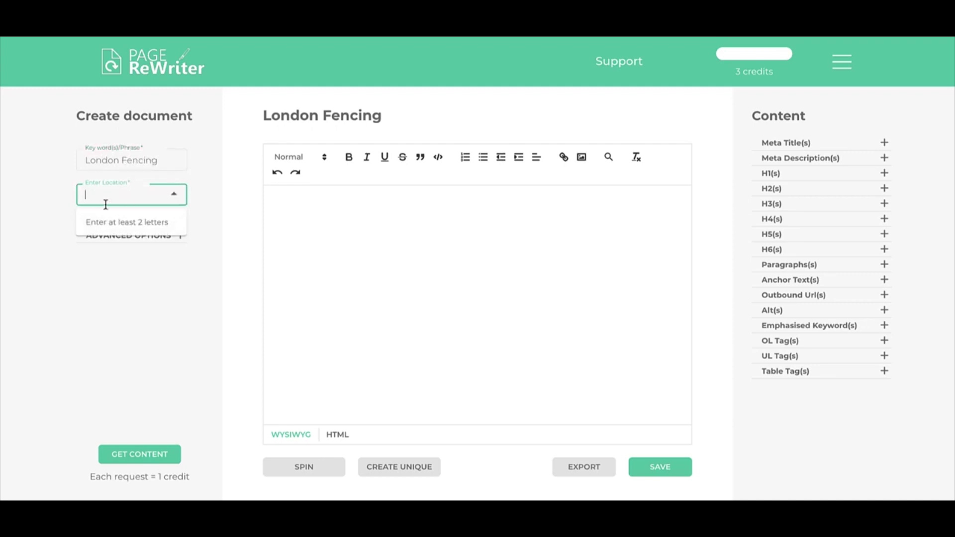
click(121, 198)
text(London)
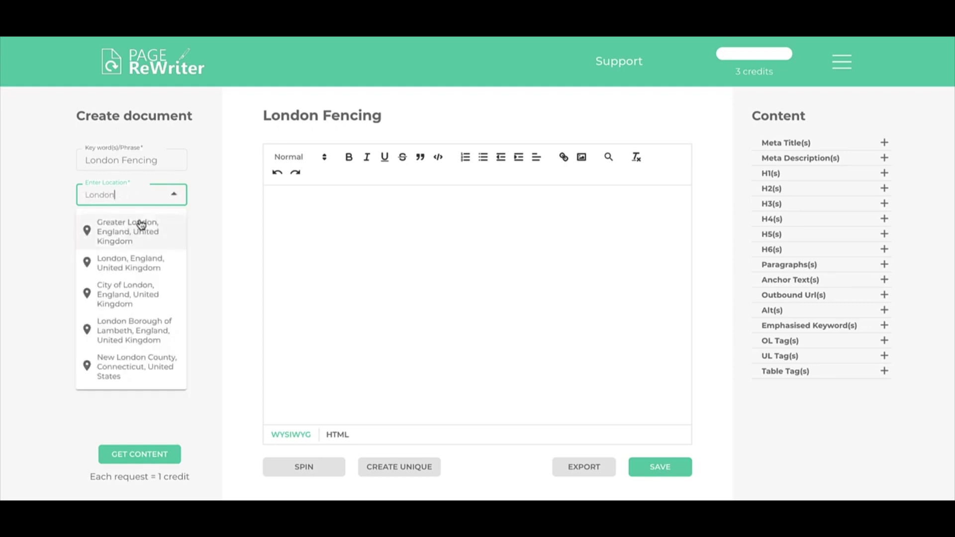
click(122, 264)
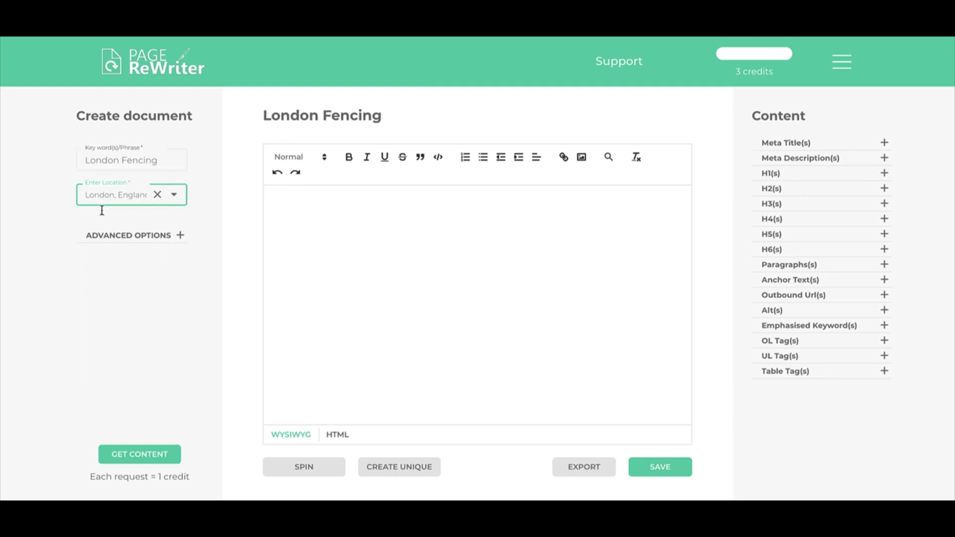
click(161, 160)
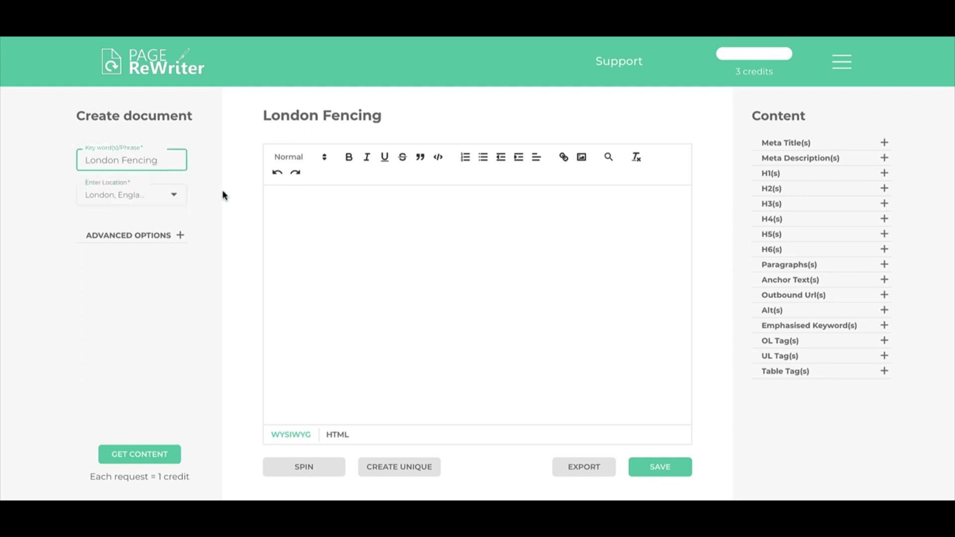
text(Company)
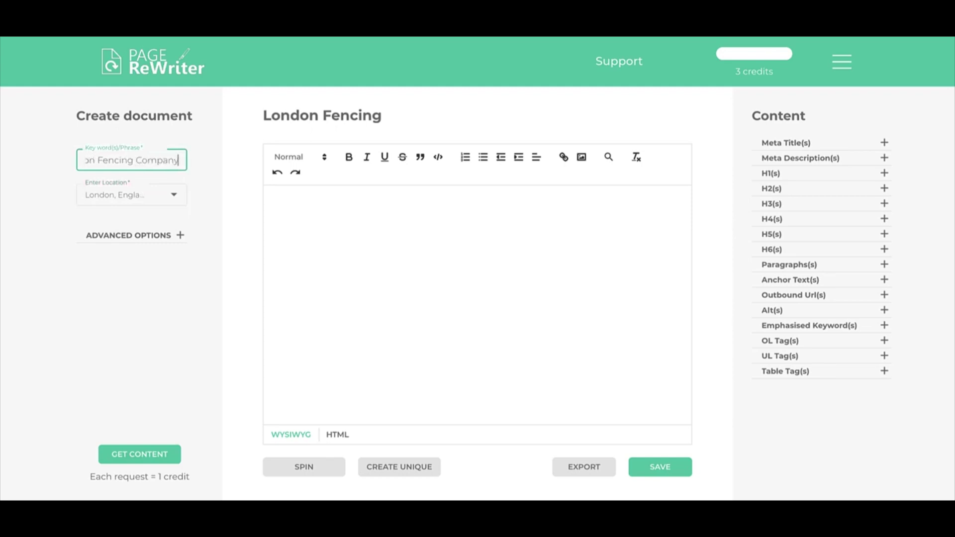
click(157, 455)
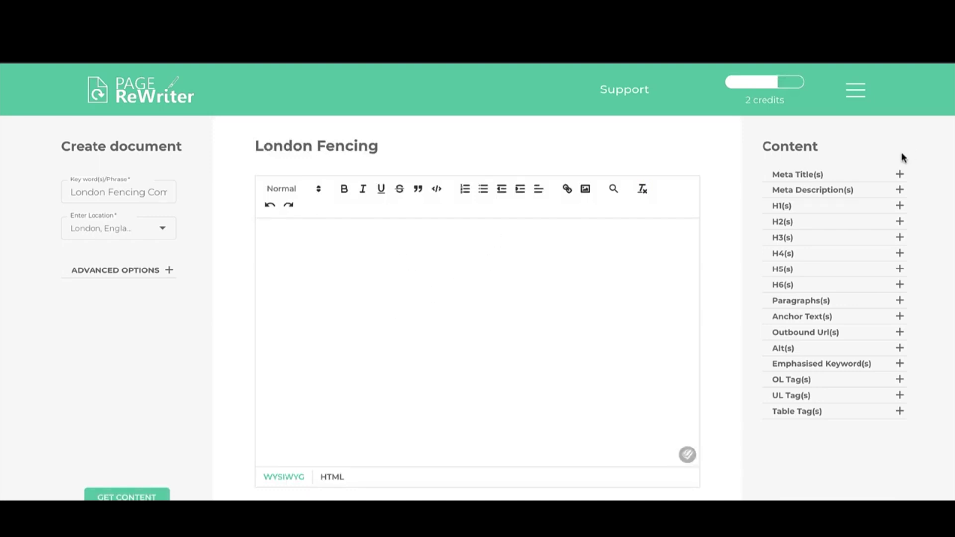
Preview and collapse the suggested meta titles, meta descriptions and H1 headings
click(900, 175)
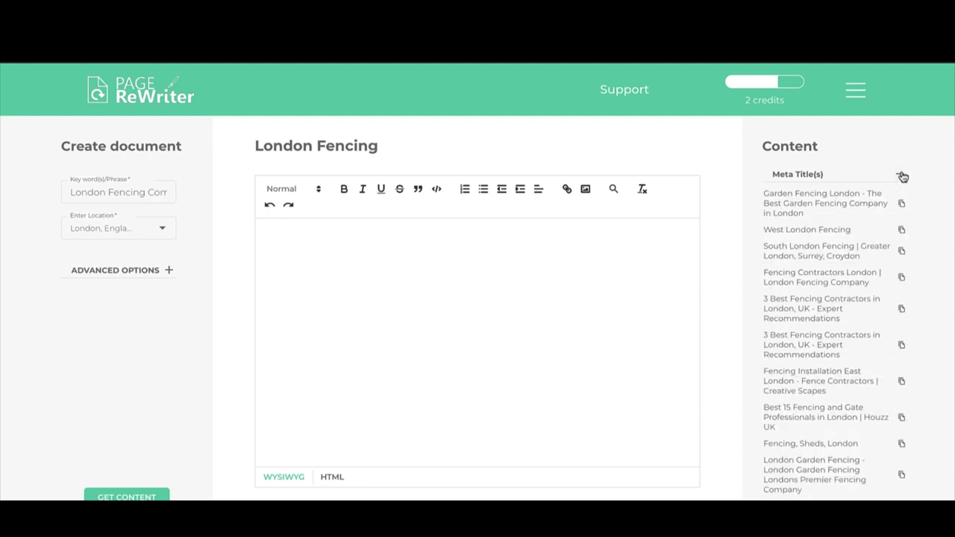
click(902, 175)
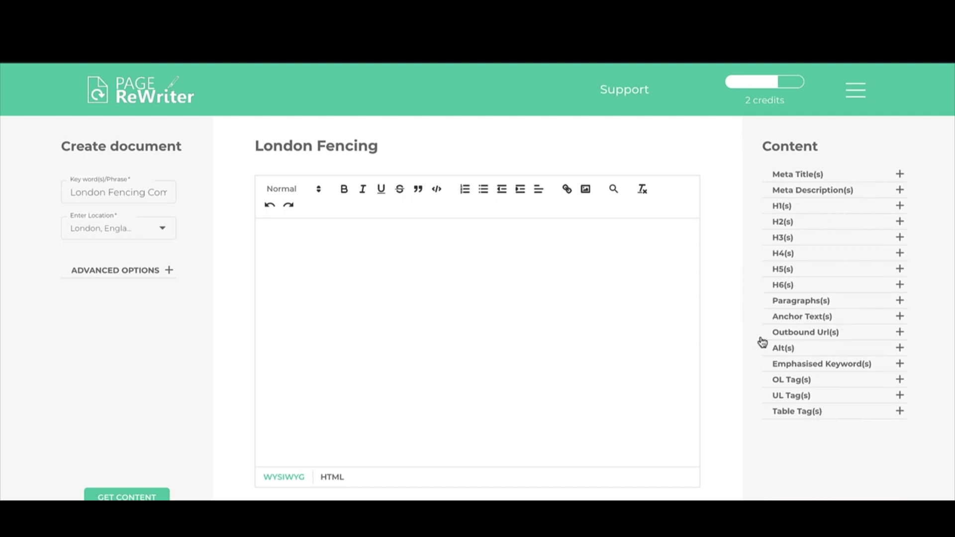
click(902, 175)
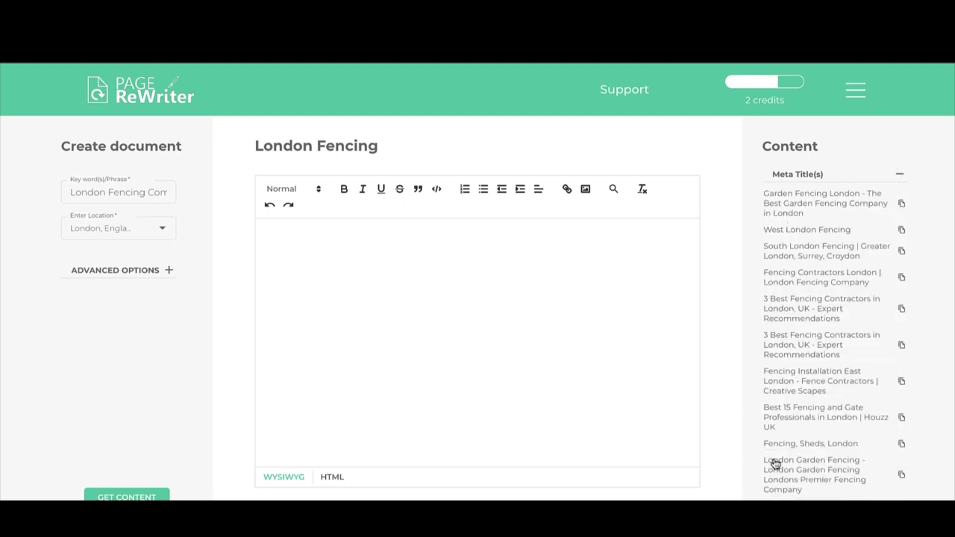
click(901, 176)
click(900, 190)
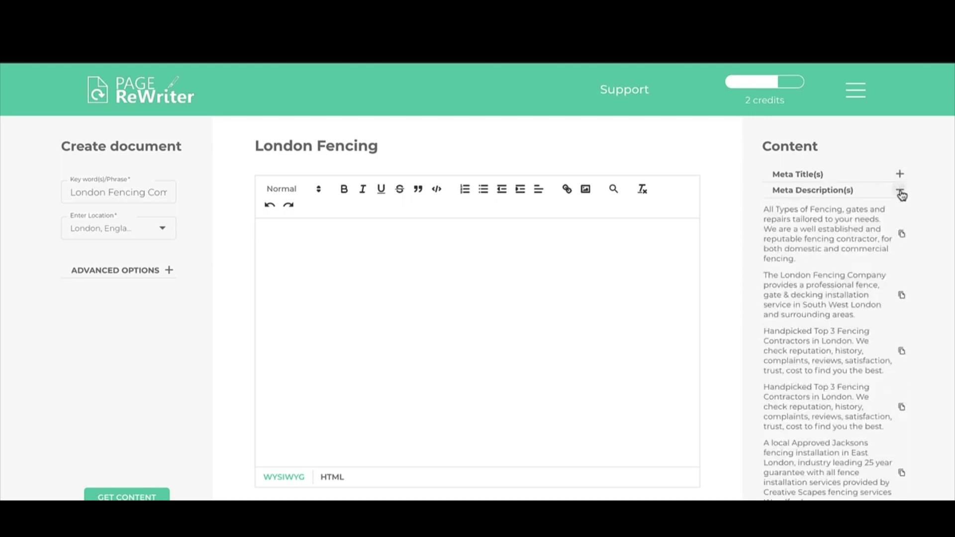
click(901, 191)
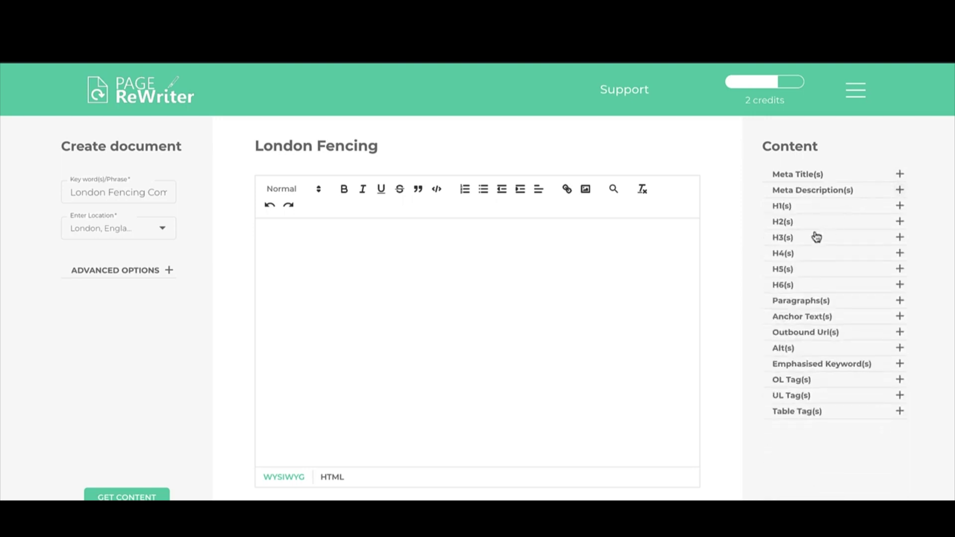
click(900, 207)
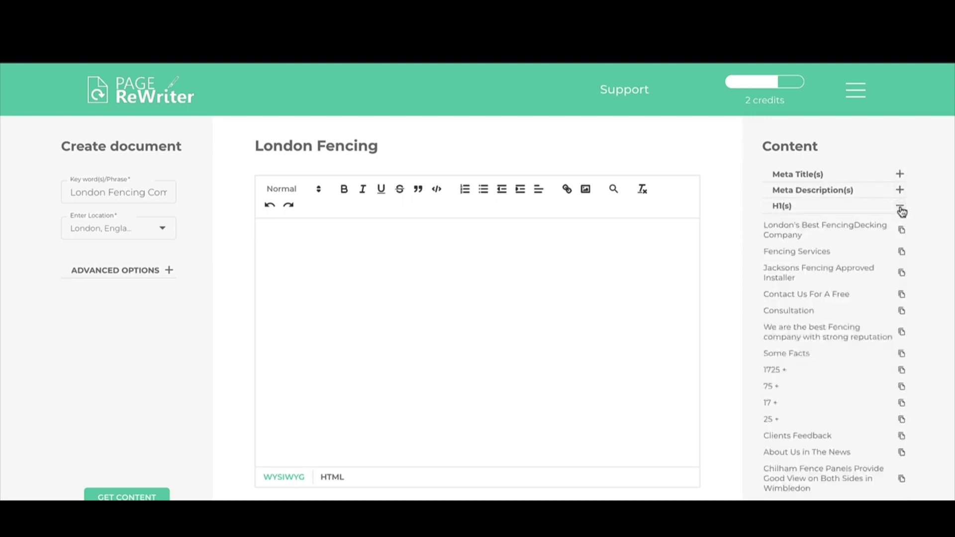
click(900, 207)
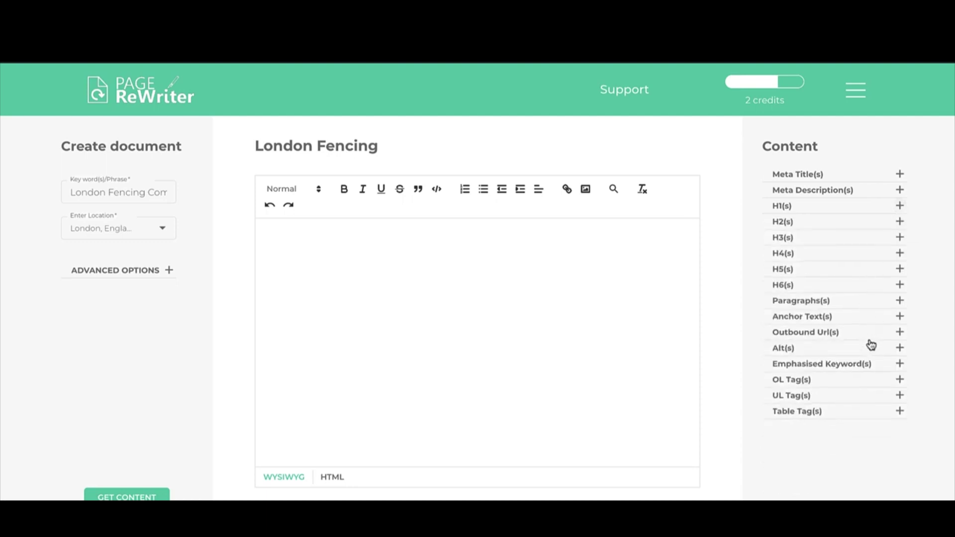
Expand the paragraph suggestions, look through them, then collapse the list
click(899, 301)
scroll(850, 385, down, 15)
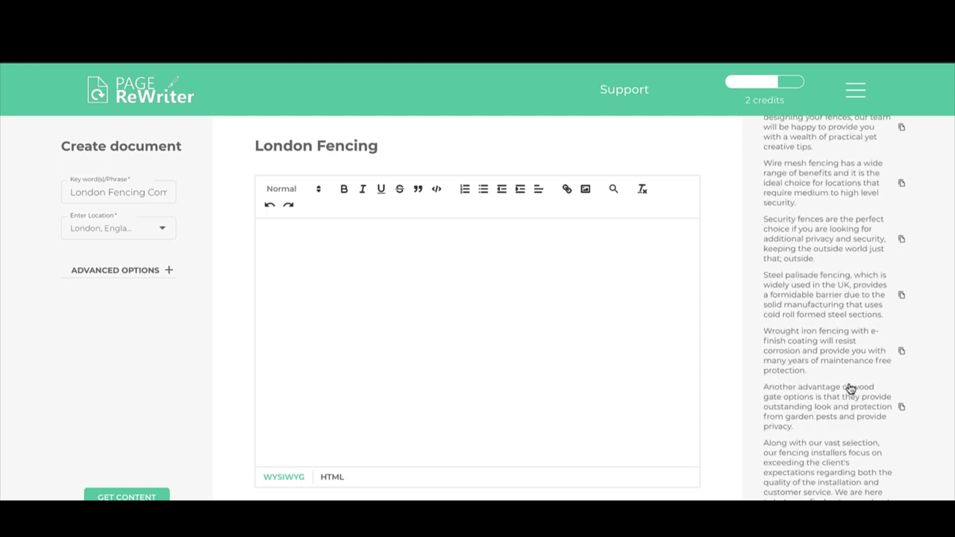
scroll(850, 380, down, 15)
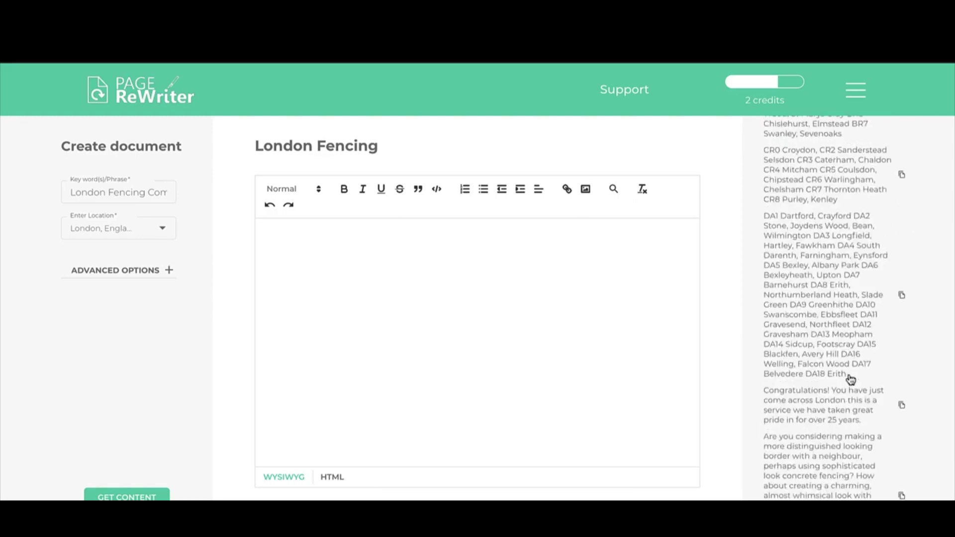
scroll(851, 380, up, 20)
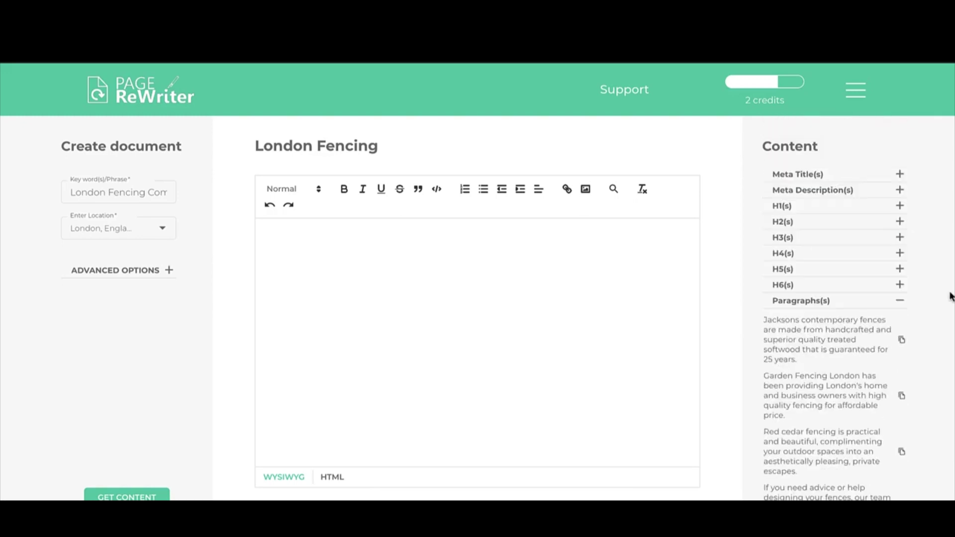
click(900, 302)
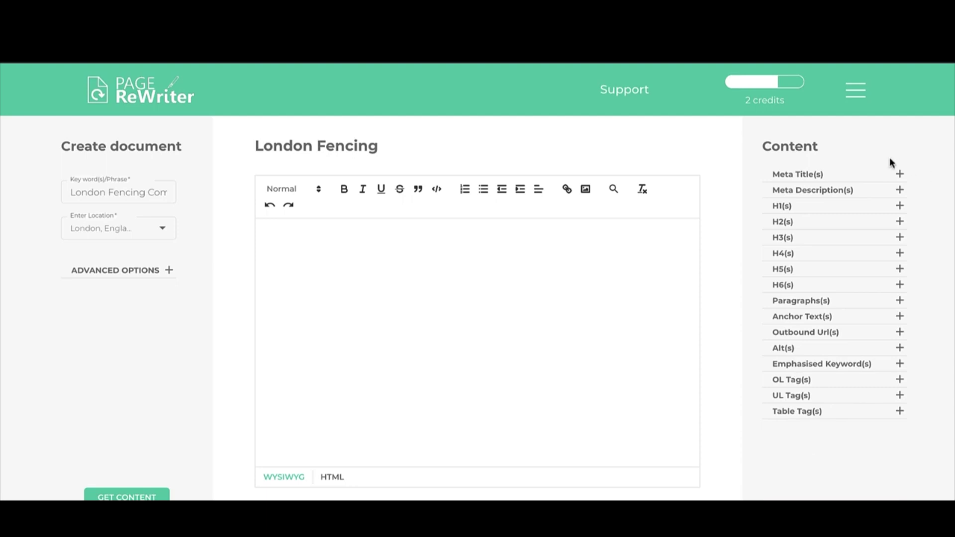
click(900, 174)
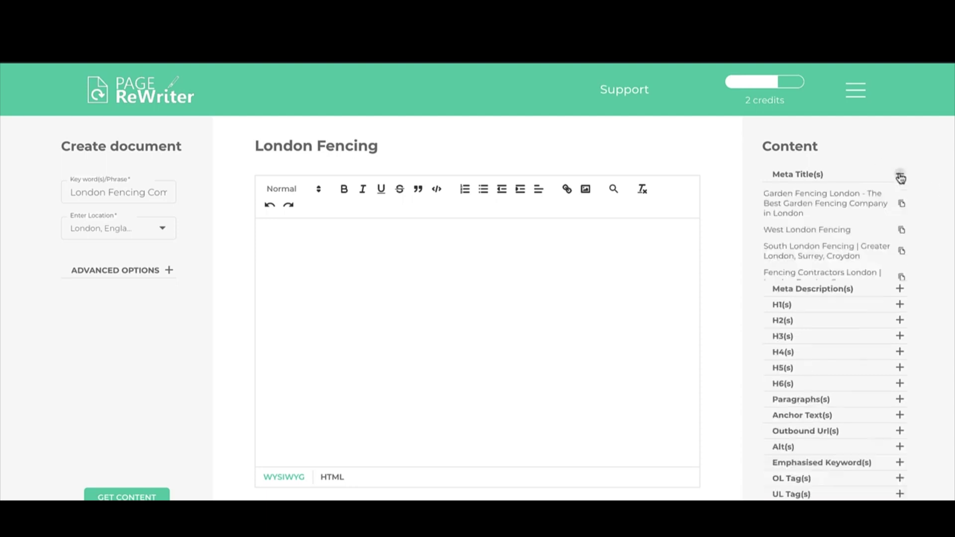
click(801, 202)
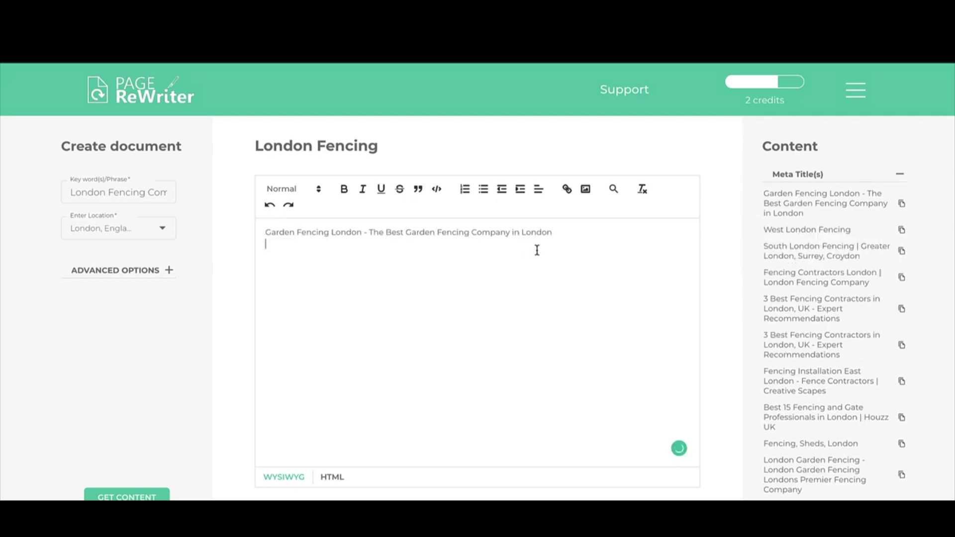
key(Return)
scroll(810, 413, down, 1)
scroll(810, 415, up, 1)
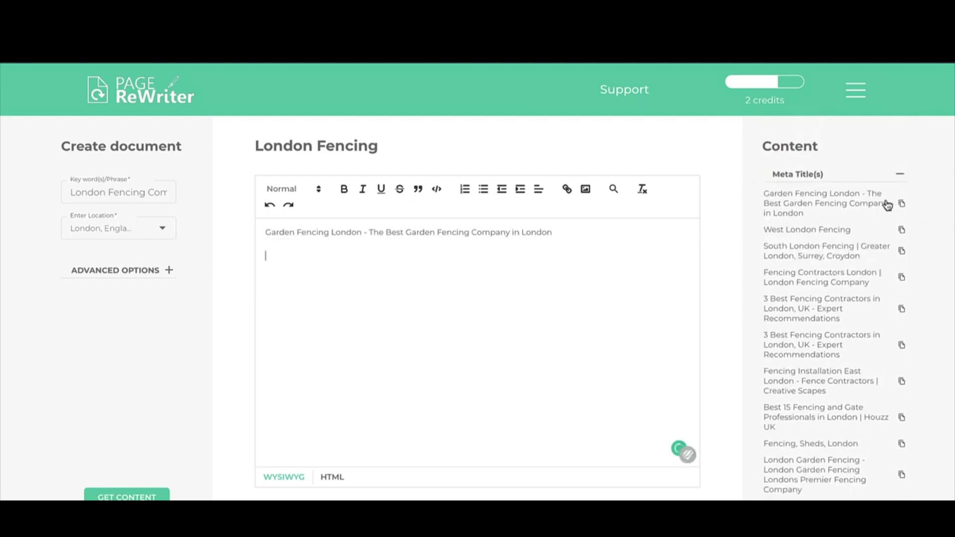
click(900, 177)
key(ctrl+a)
key(BackSpace)
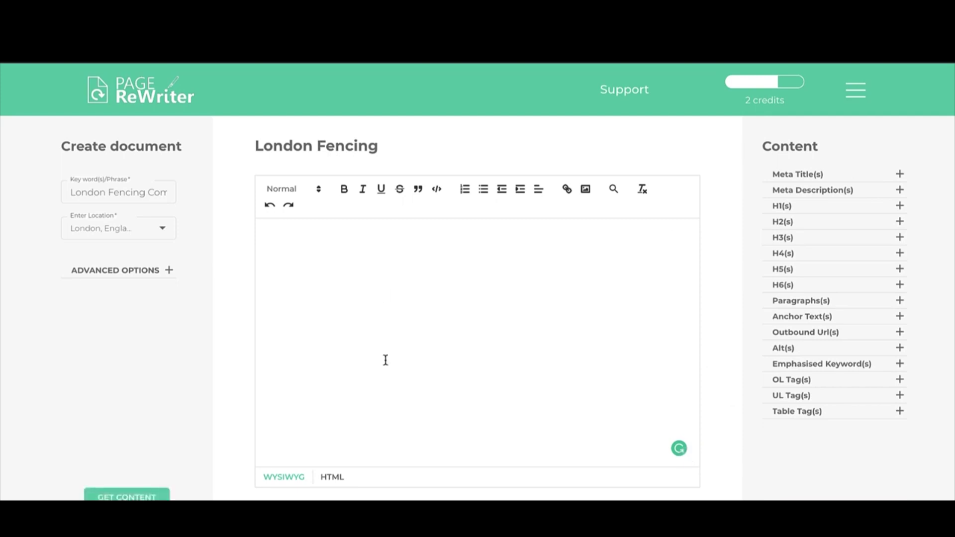
click(901, 174)
click(902, 173)
click(901, 175)
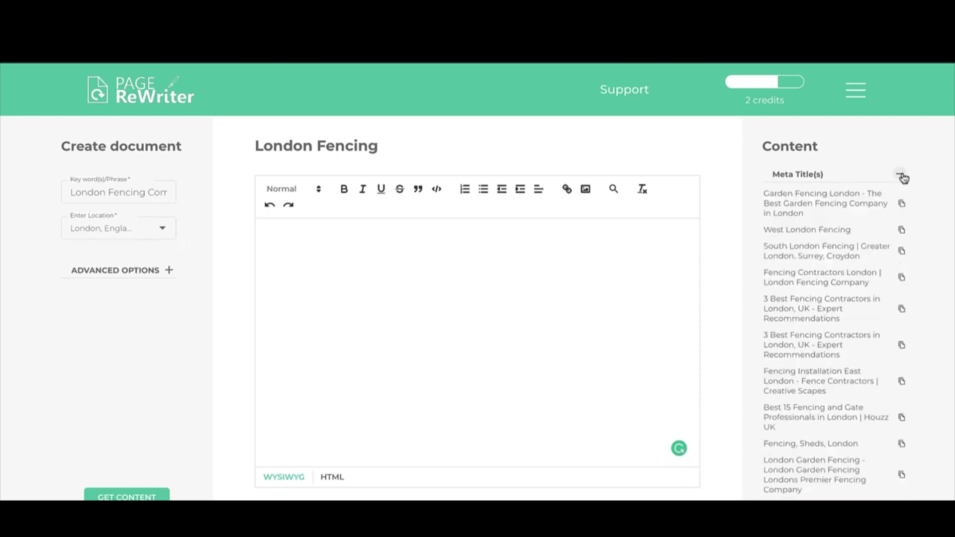
click(903, 178)
click(900, 192)
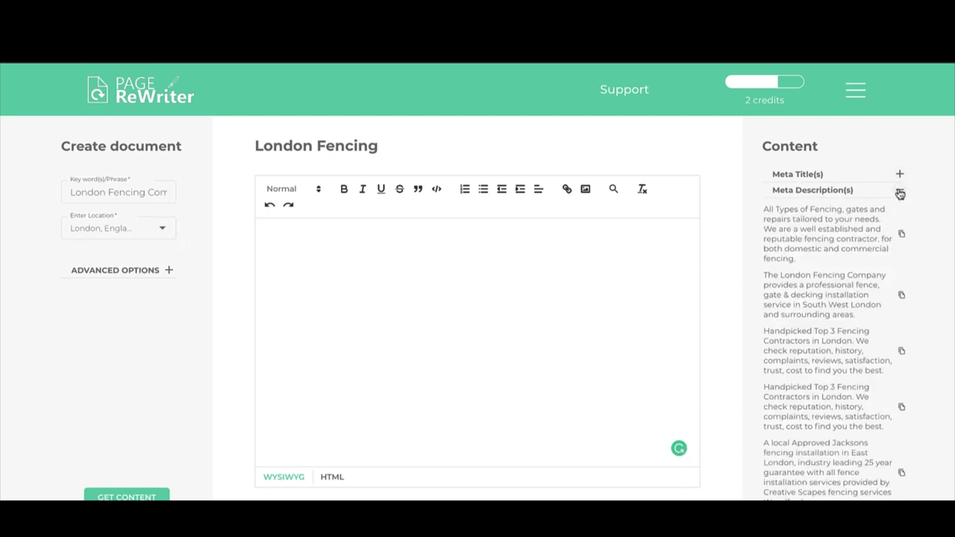
click(900, 192)
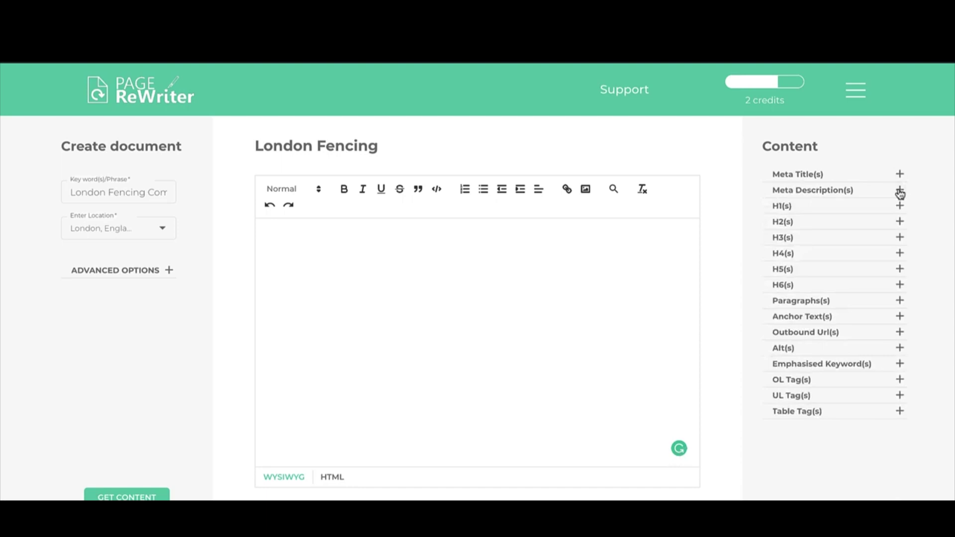
click(463, 294)
click(131, 194)
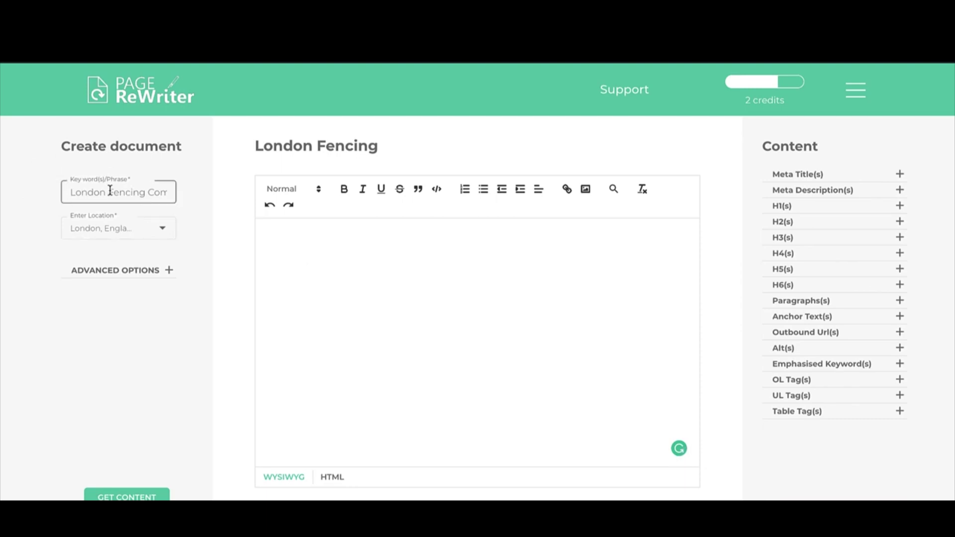
Change the keyword to 'Manchester Fencing' and fetch content, appending results to the project
click(84, 192)
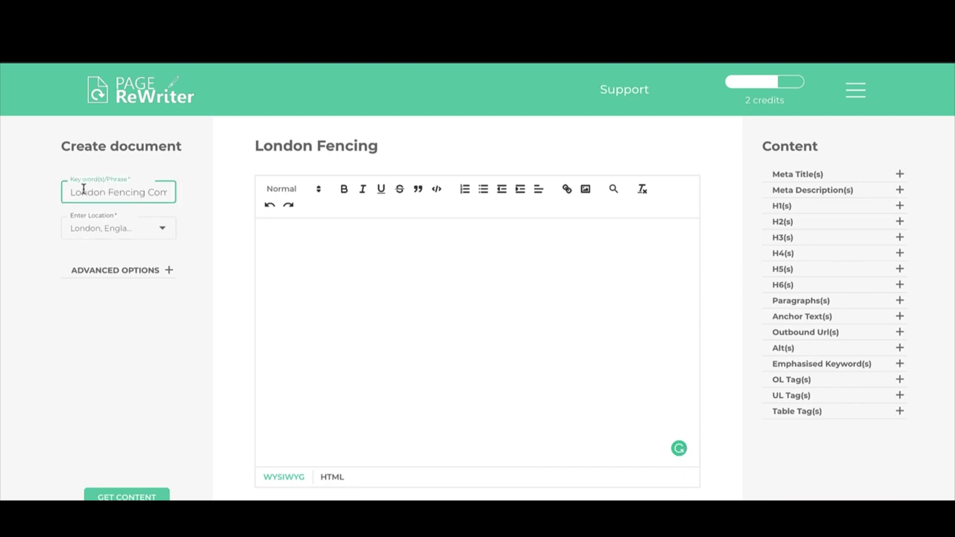
double_click(84, 192)
text(Manc)
text(hester)
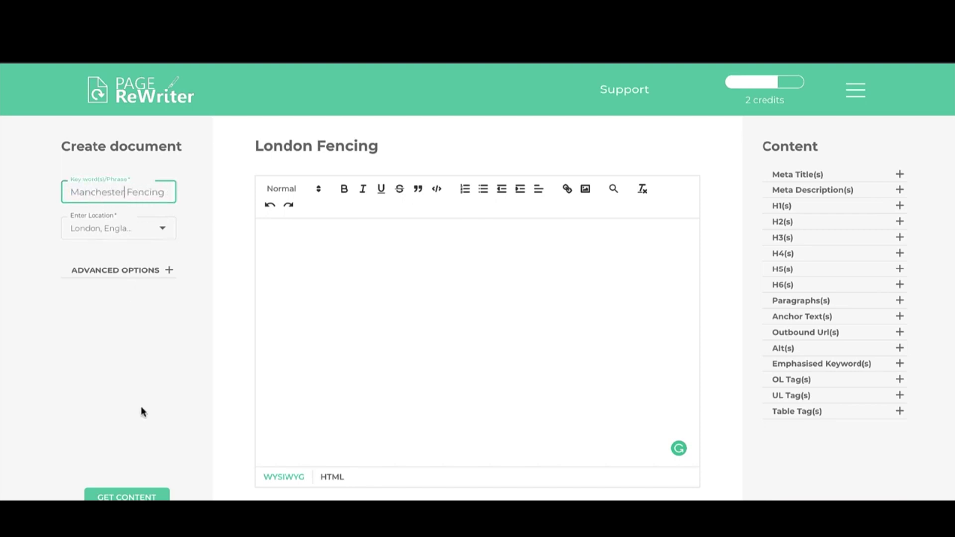
click(118, 496)
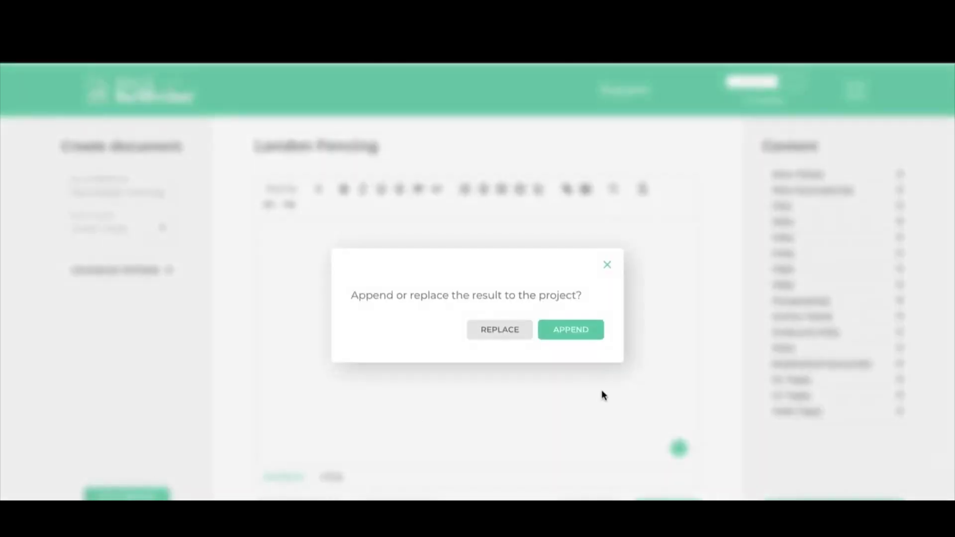
click(570, 330)
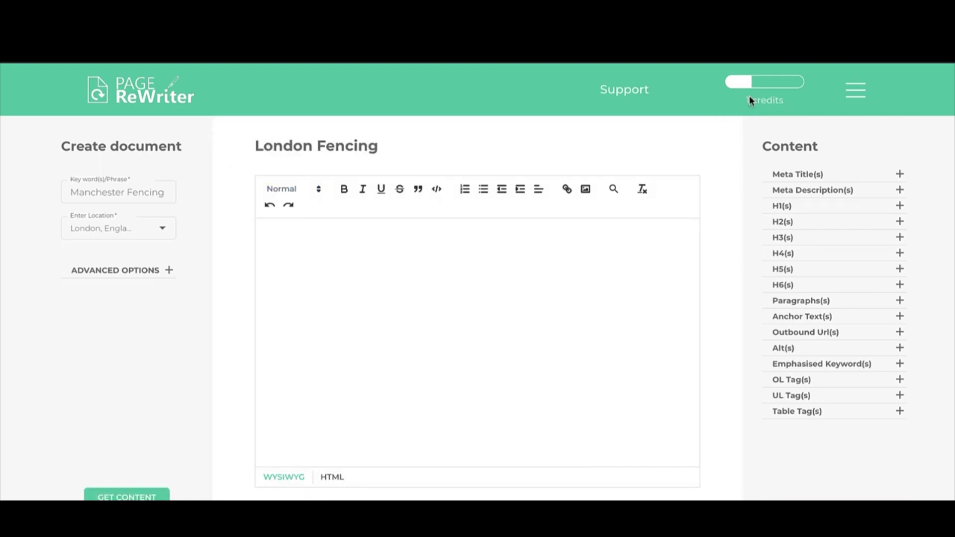
click(904, 177)
scroll(844, 387, down, 3)
scroll(844, 387, down, 5)
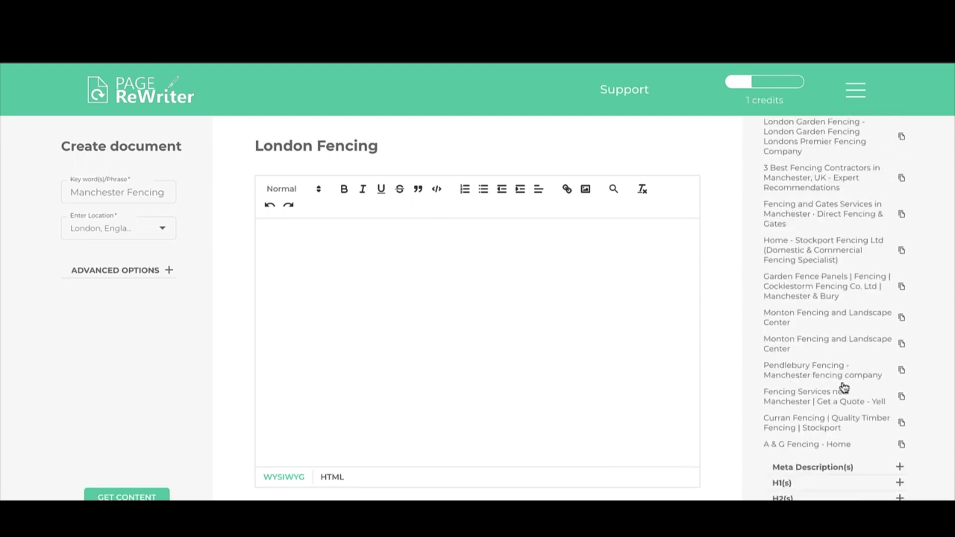
scroll(844, 387, up, 8)
scroll(844, 387, up, 1)
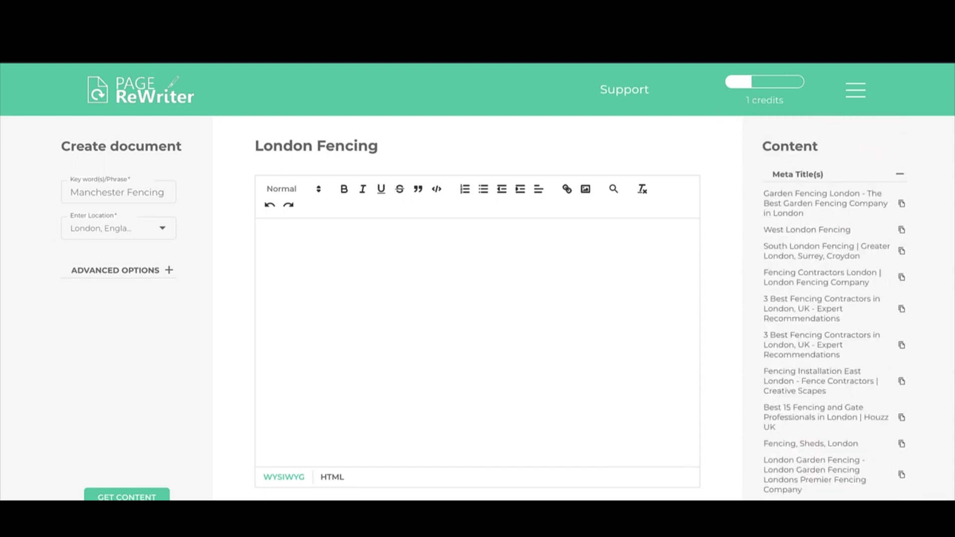
click(899, 175)
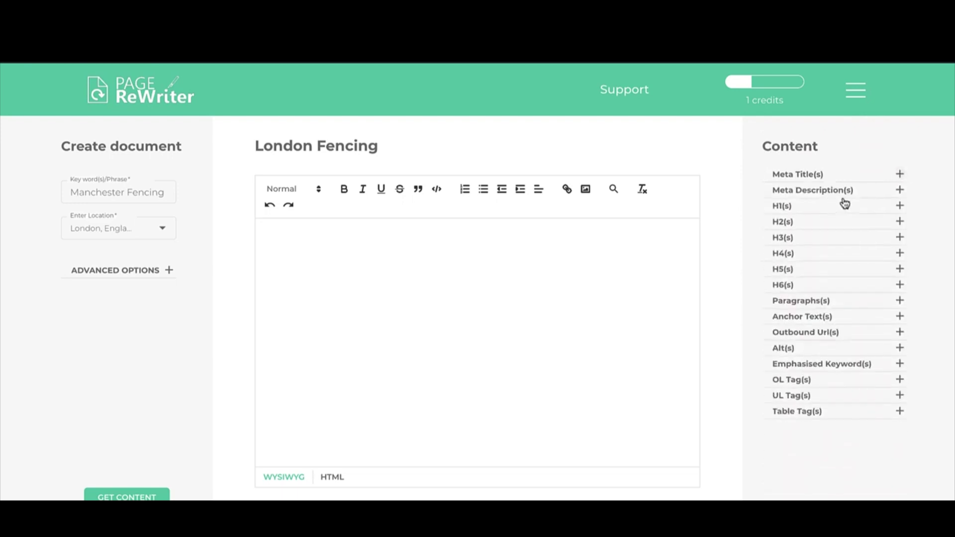
click(900, 194)
click(900, 193)
click(462, 366)
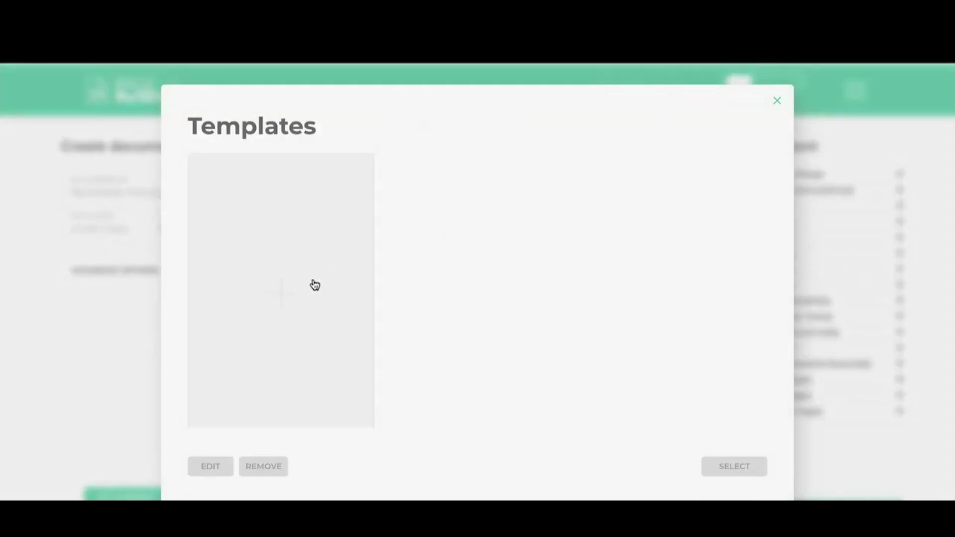
Create a new template titled 'demo' and continue to its editor
click(281, 298)
click(352, 240)
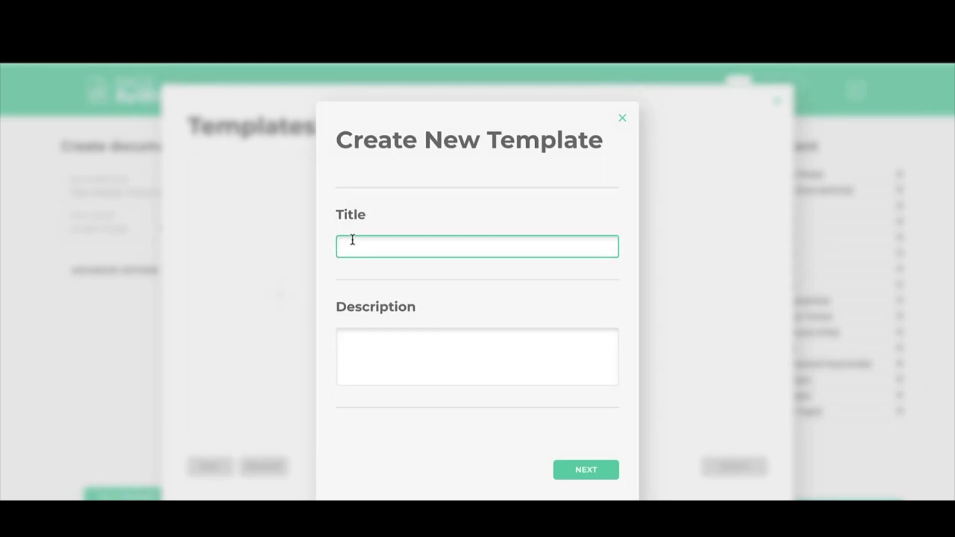
text(demo)
click(574, 471)
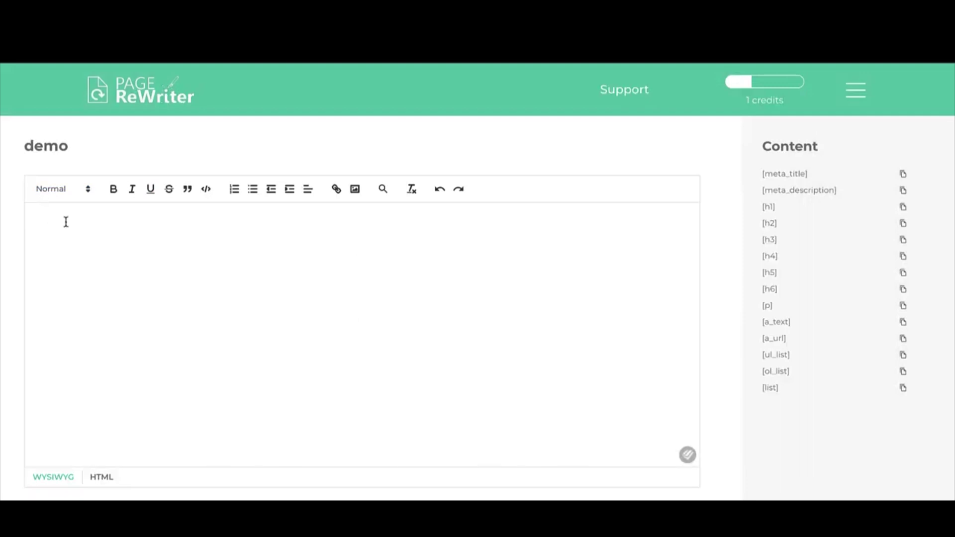
Lay out [meta_title], [h1], [h2] and [h3] placeholders, each followed by [p] tags
drag(797, 174, 797, 177)
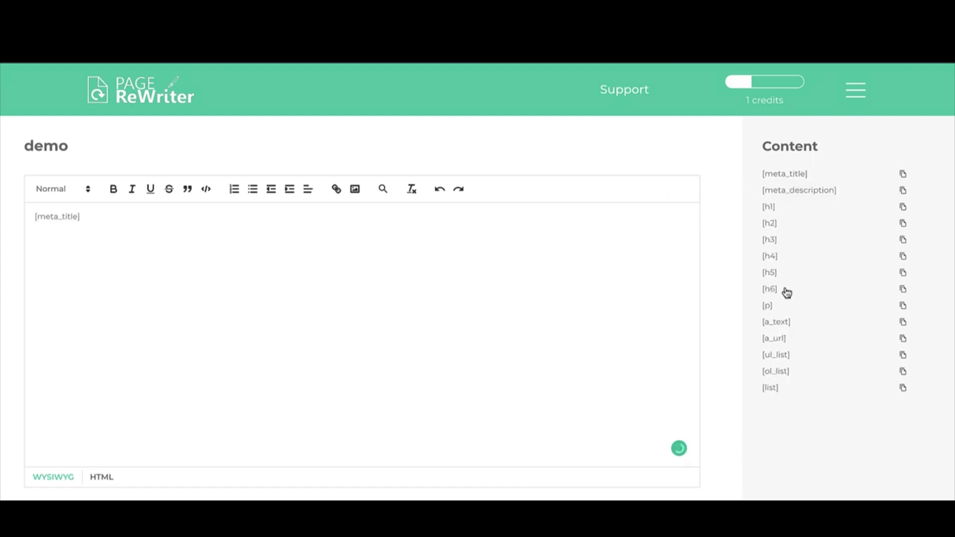
drag(769, 307, 770, 308)
drag(774, 209, 775, 211)
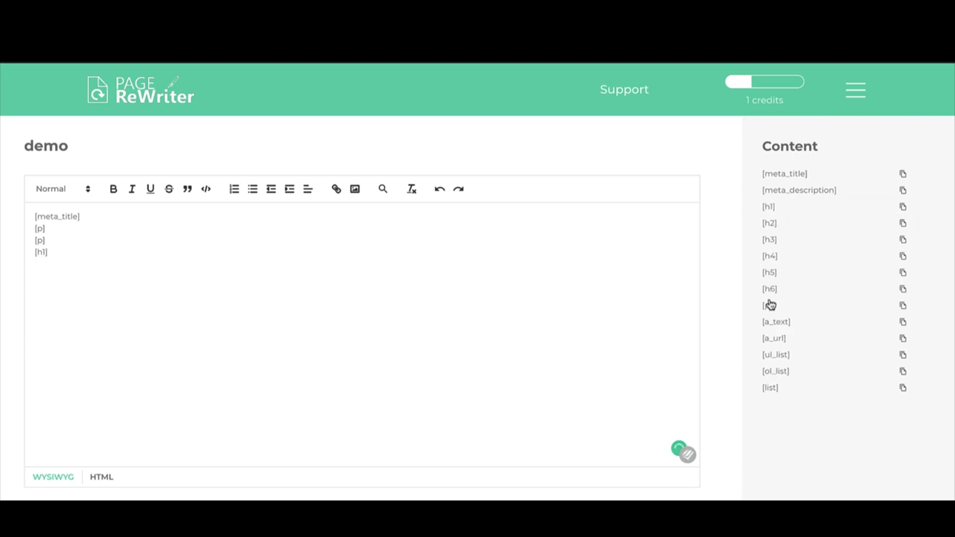
drag(772, 309, 770, 310)
drag(778, 221, 780, 224)
drag(764, 311, 765, 311)
drag(775, 242, 776, 242)
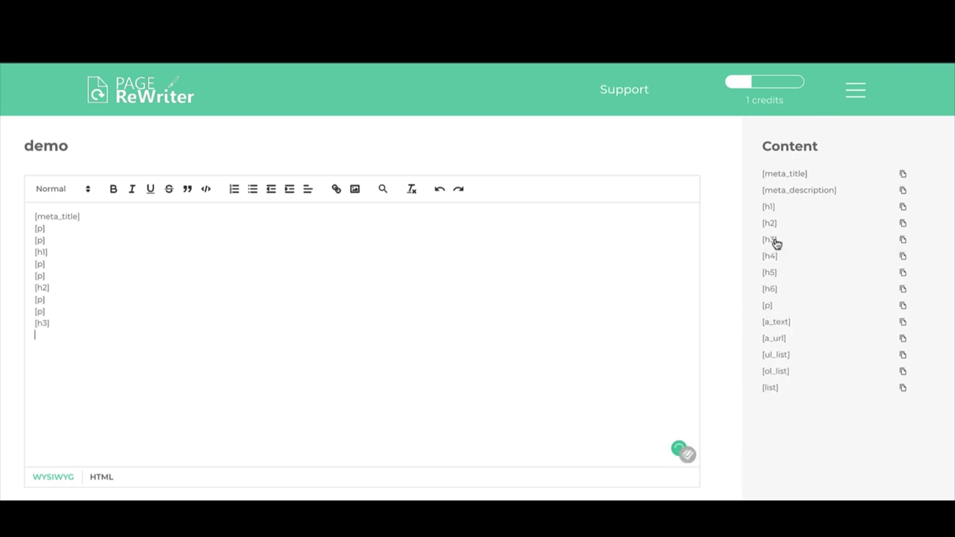
drag(771, 308, 770, 307)
Format the [meta_title] line as Heading 1 and the [h1] line as a heading
click(101, 221)
click(88, 200)
click(79, 221)
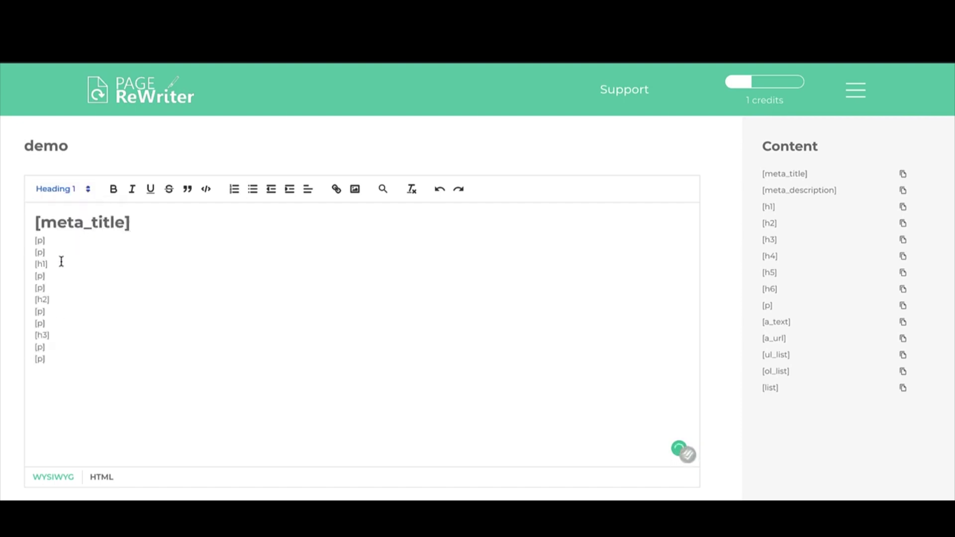
click(73, 252)
click(88, 200)
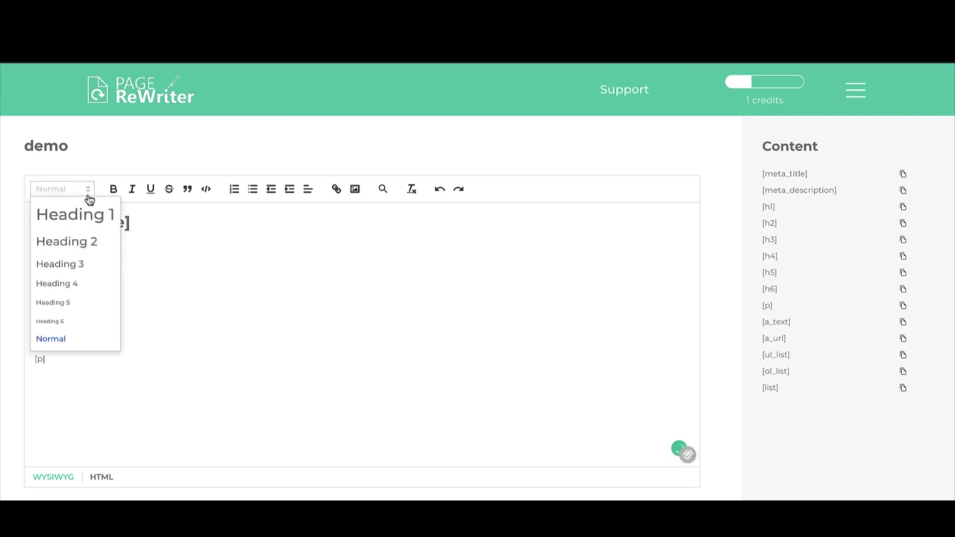
click(78, 243)
Format the [h2] line as Heading 2 and the [h3] line as Heading 3
click(61, 305)
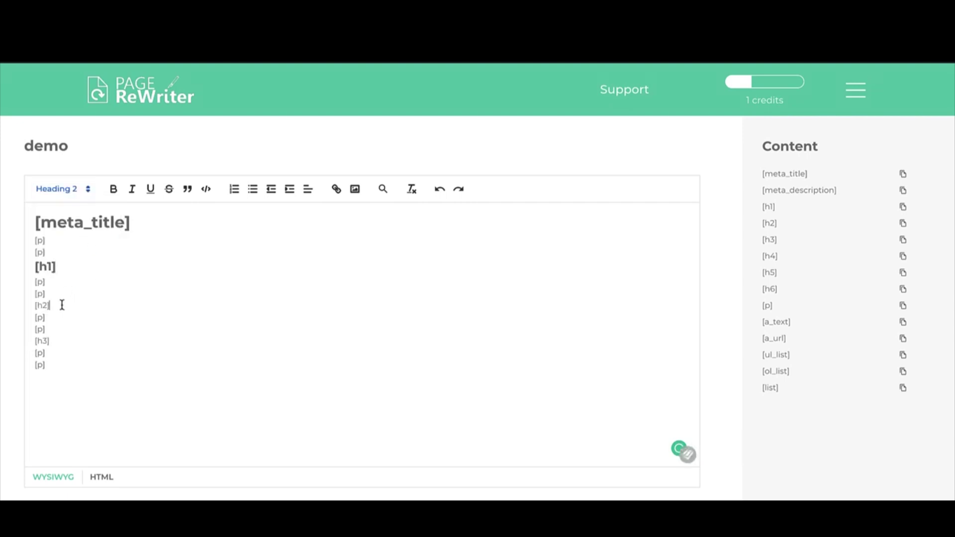
click(68, 291)
click(88, 197)
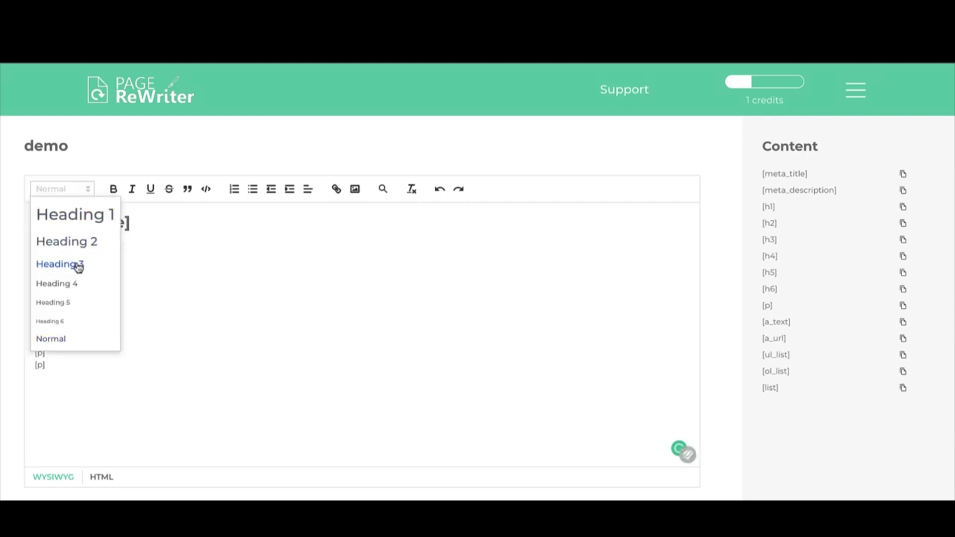
click(79, 242)
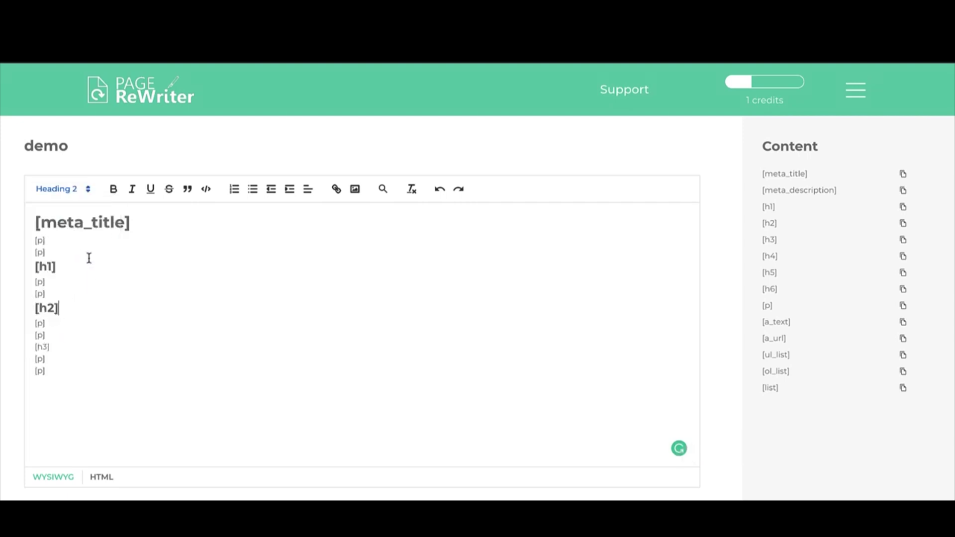
click(63, 344)
click(88, 190)
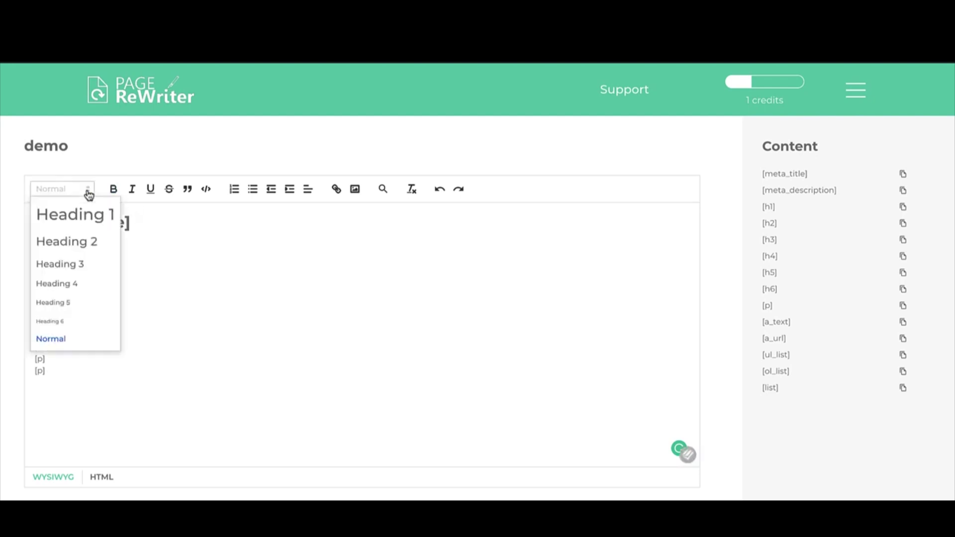
click(79, 266)
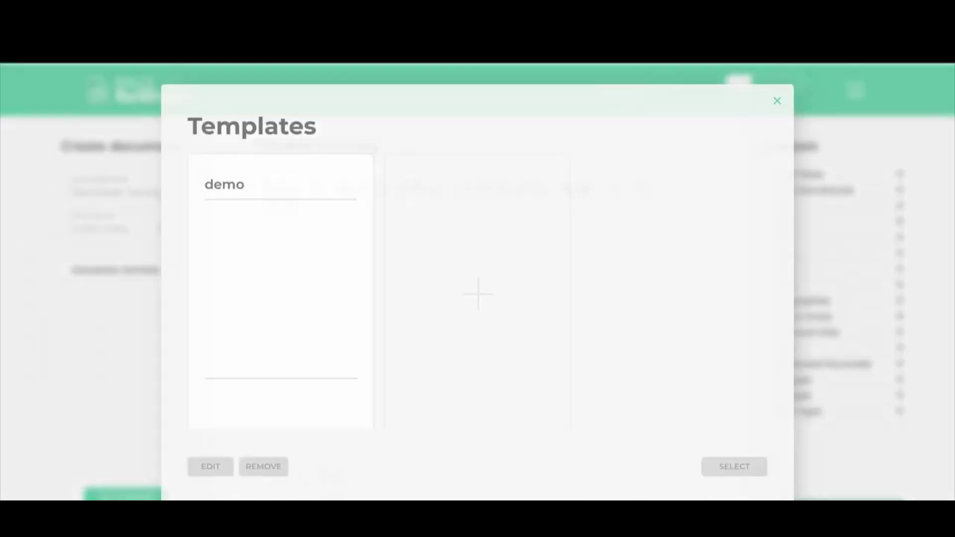
Build the document from the demo template, then regenerate it and review the result
click(271, 265)
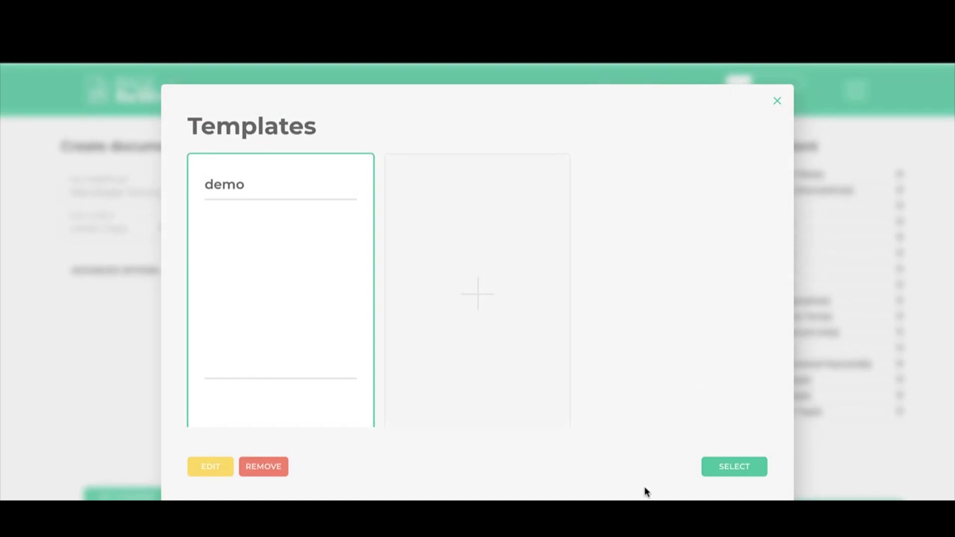
click(722, 464)
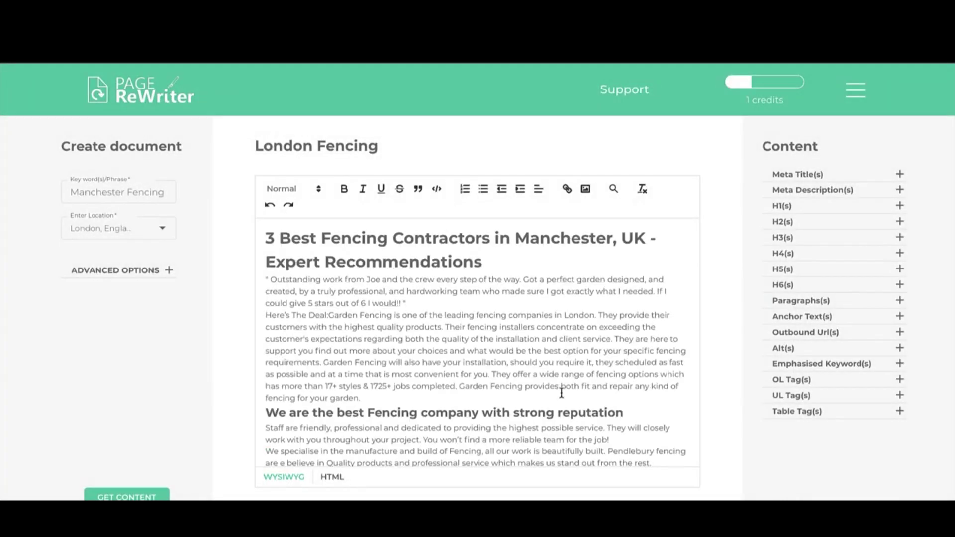
scroll(589, 359, down, 5)
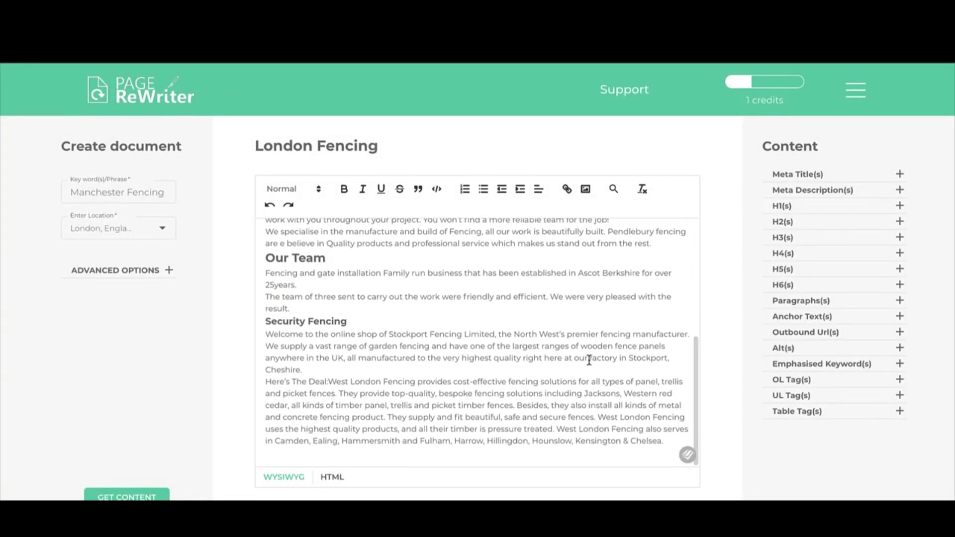
scroll(589, 360, up, 2)
scroll(589, 359, up, 3)
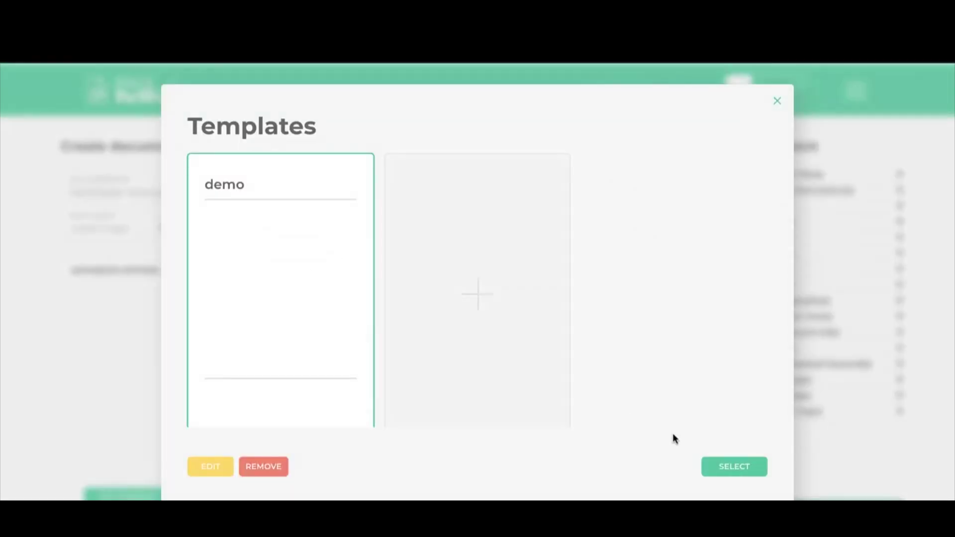
click(726, 469)
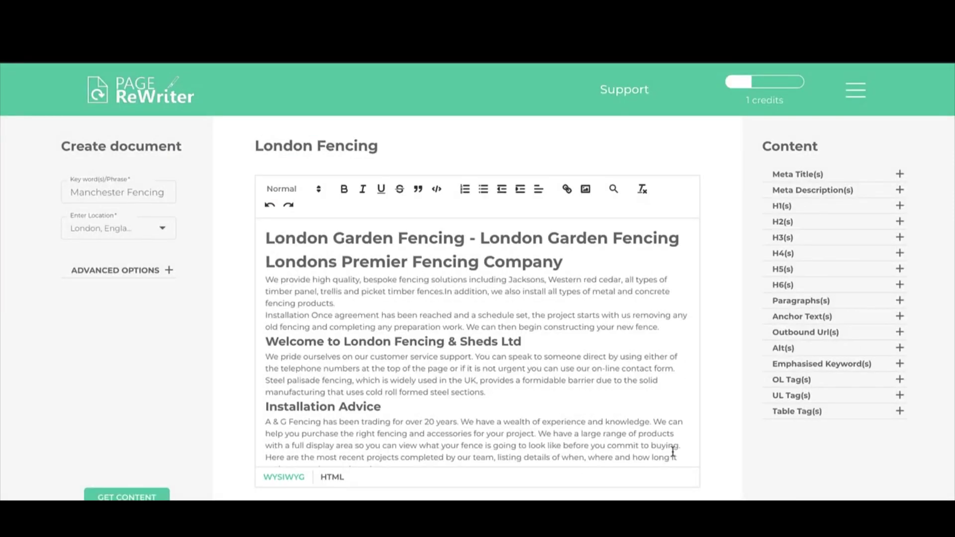
scroll(624, 448, down, 3)
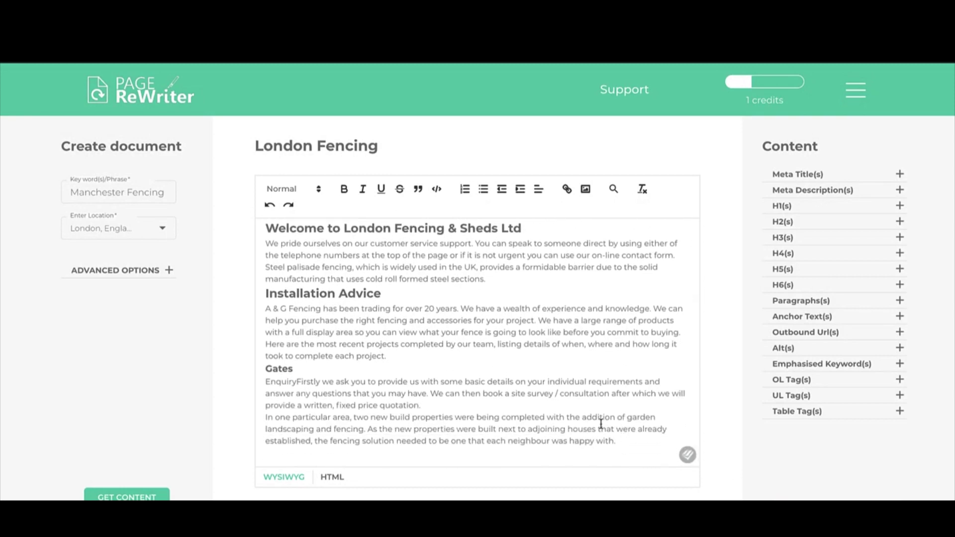
scroll(612, 435, up, 3)
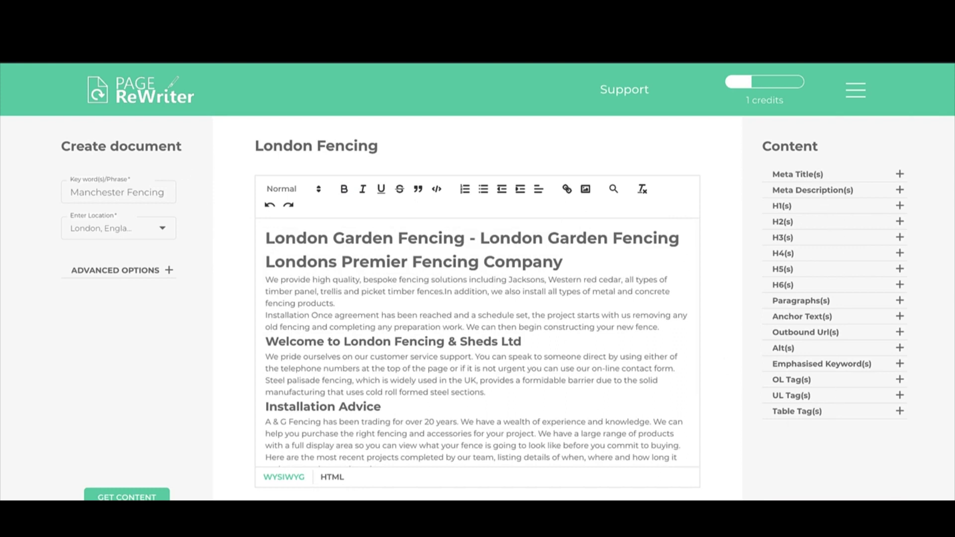
Turn on automatic sentence rewriting and set synonym use to Most readable
click(392, 412)
scroll(500, 352, down, 3)
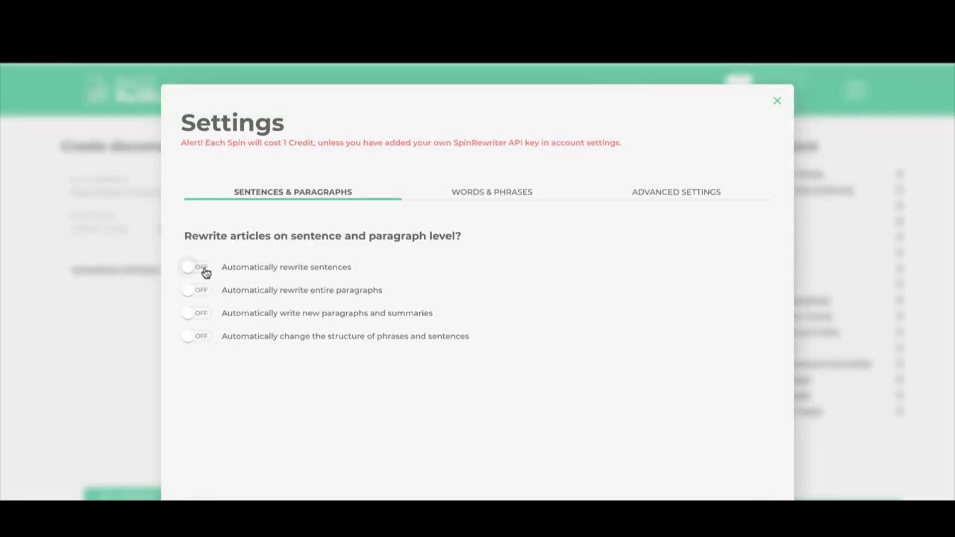
click(206, 272)
click(530, 197)
drag(192, 314, 198, 267)
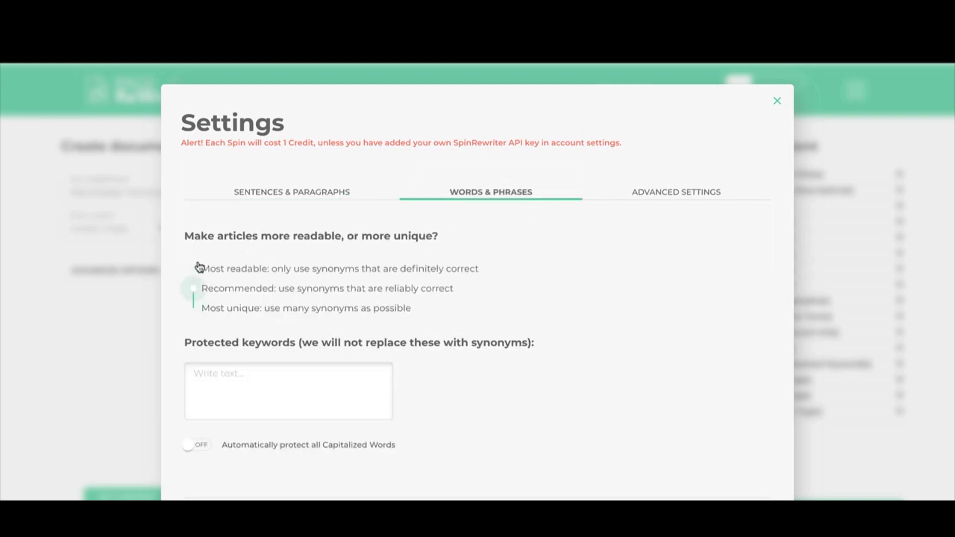
Enter Manchester and London as protected keywords, then spin the document
click(226, 393)
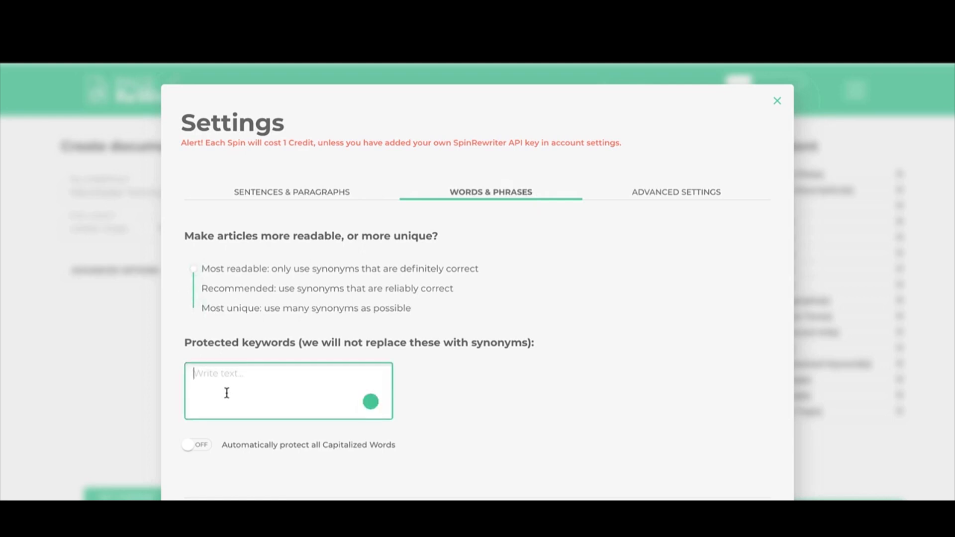
text(Manchester)
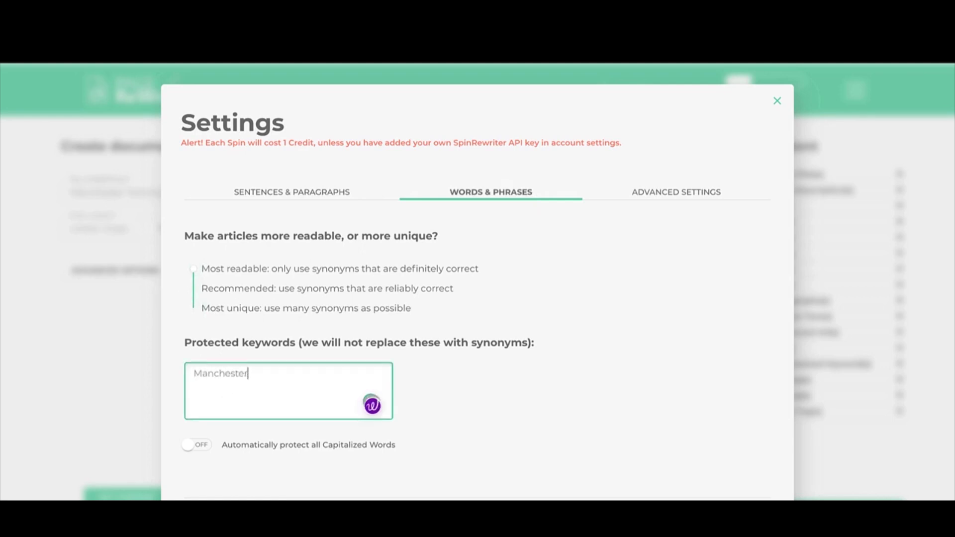
key(Return)
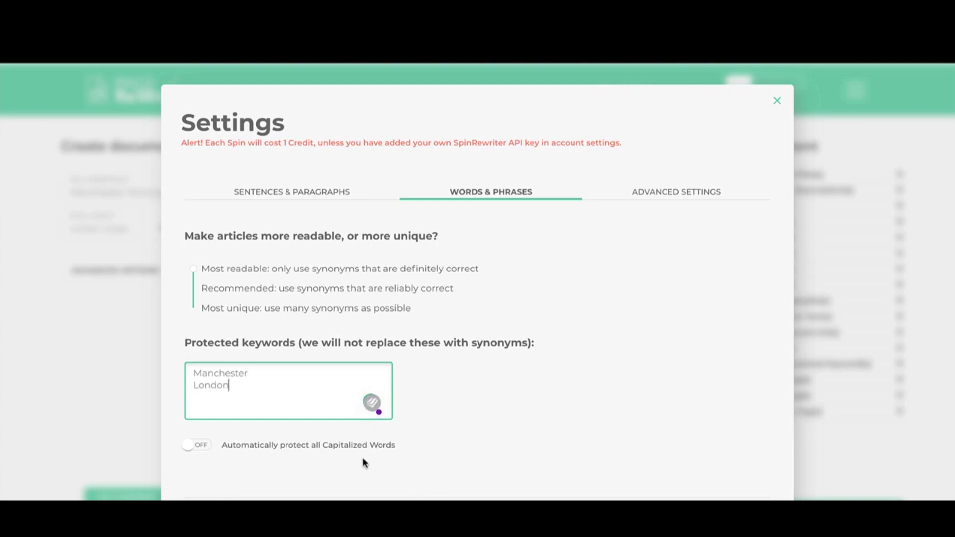
click(669, 194)
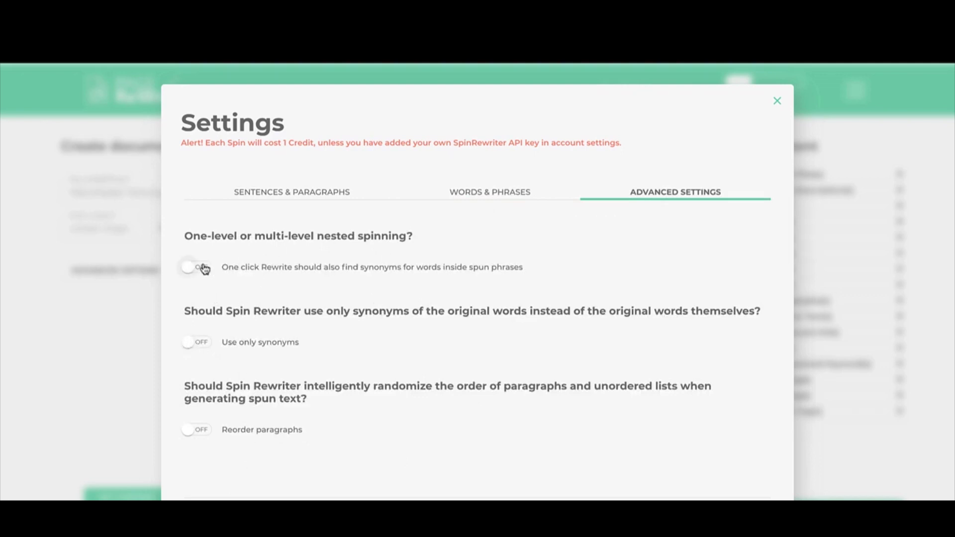
click(304, 194)
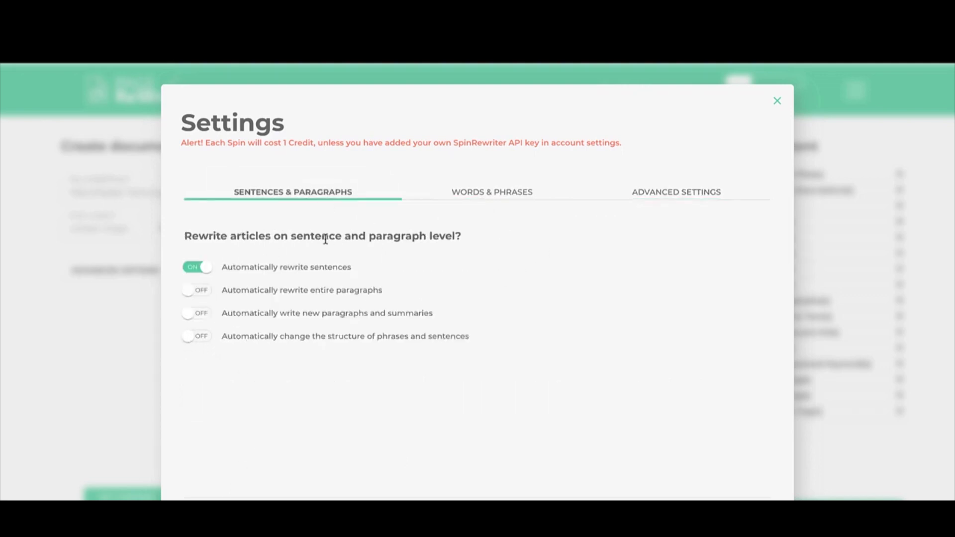
scroll(735, 385, down, 1)
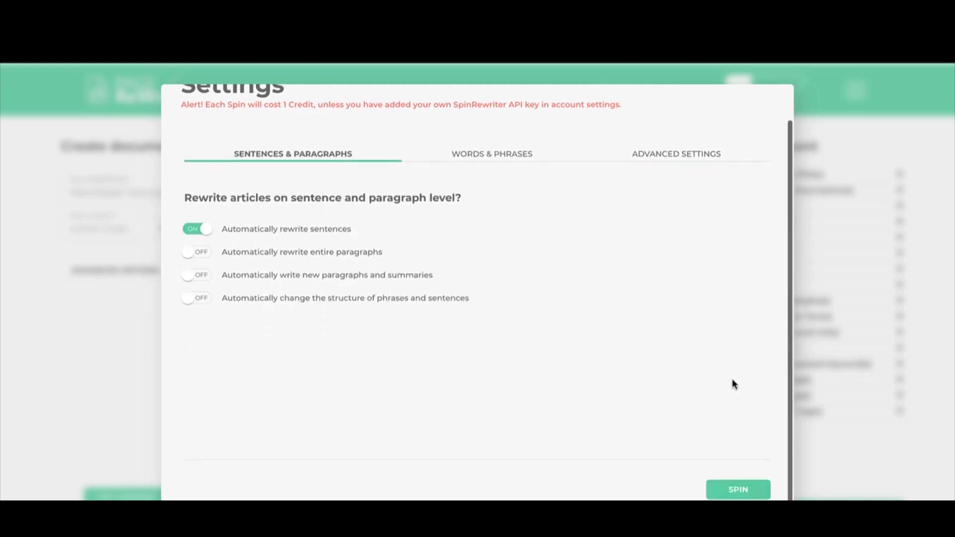
click(735, 490)
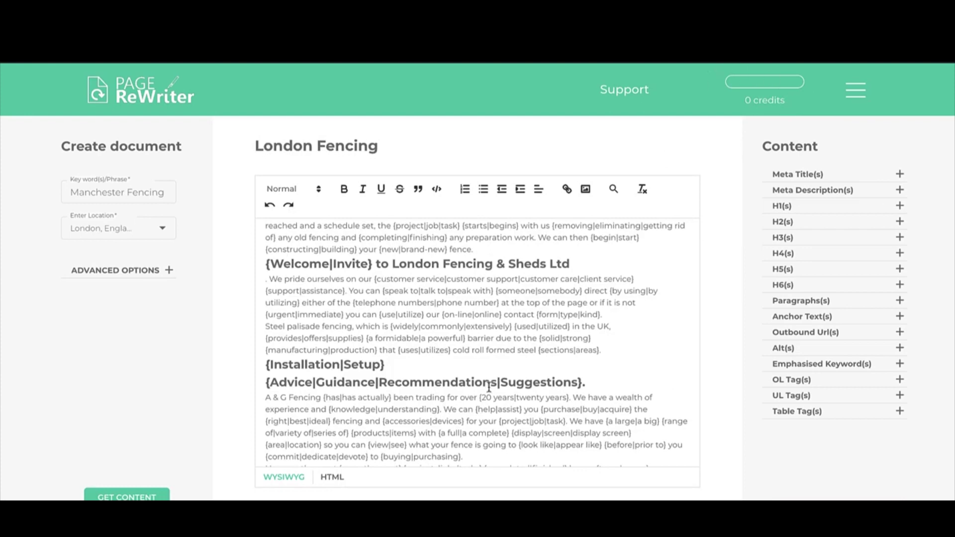
Undo to show the spintax, redo to compare the spun text, then undo back to spintax
scroll(489, 388, up, 3)
scroll(489, 387, down, 6)
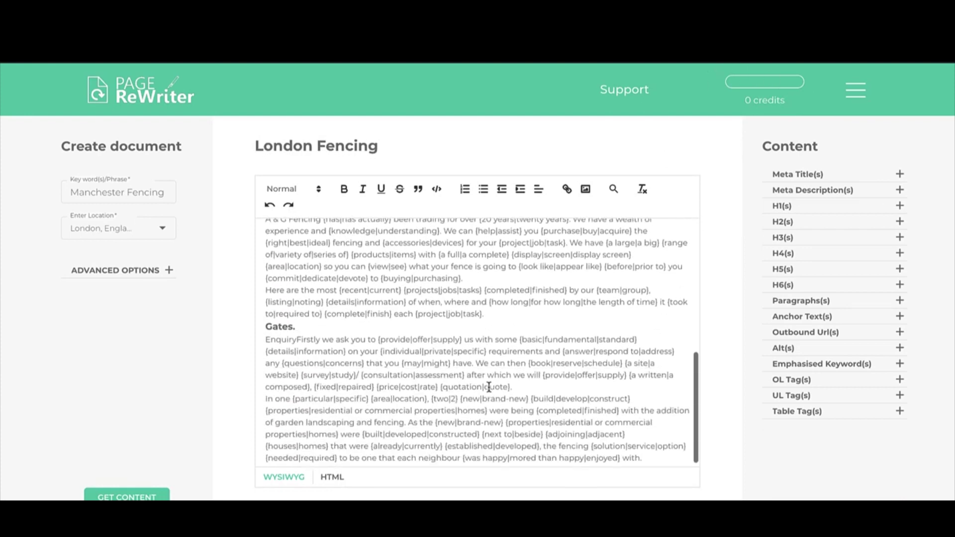
scroll(488, 388, down, 1)
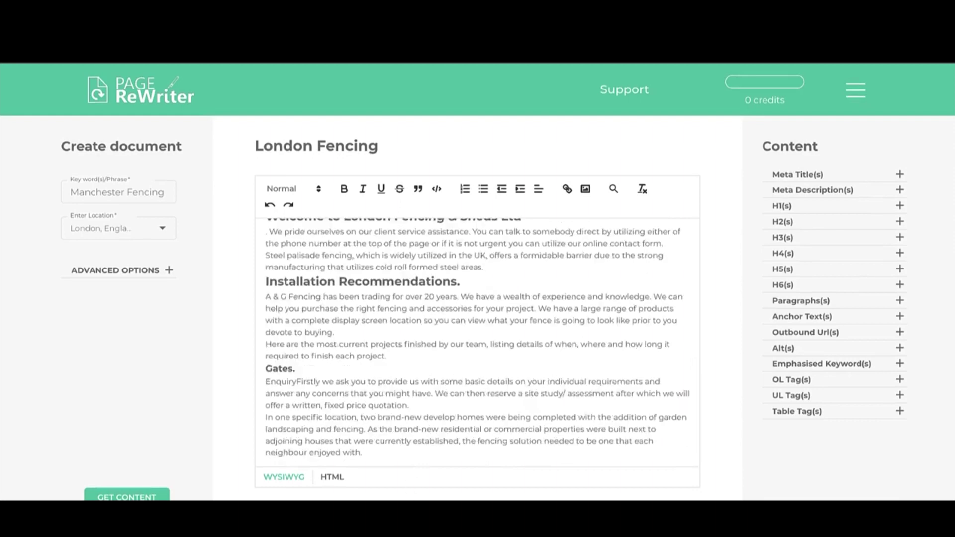
scroll(437, 350, up, 5)
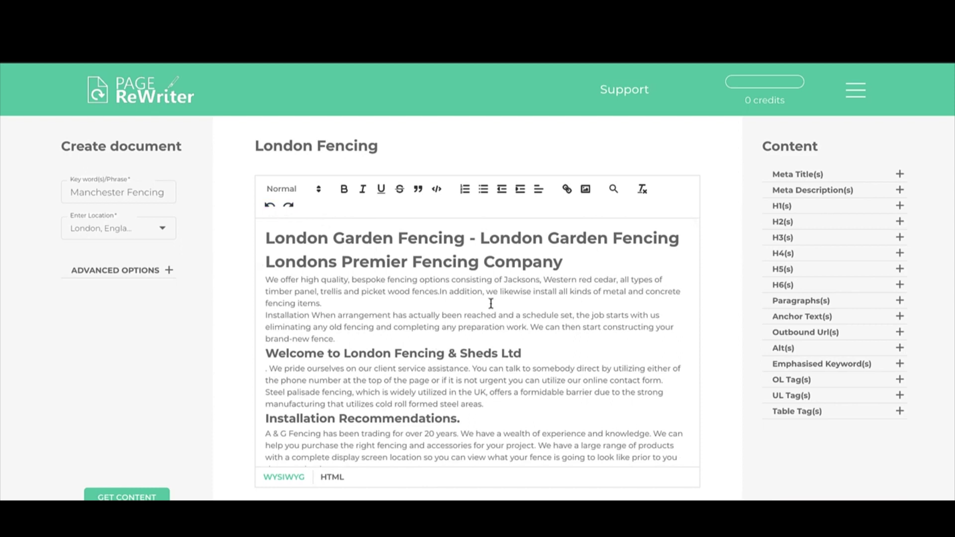
click(270, 208)
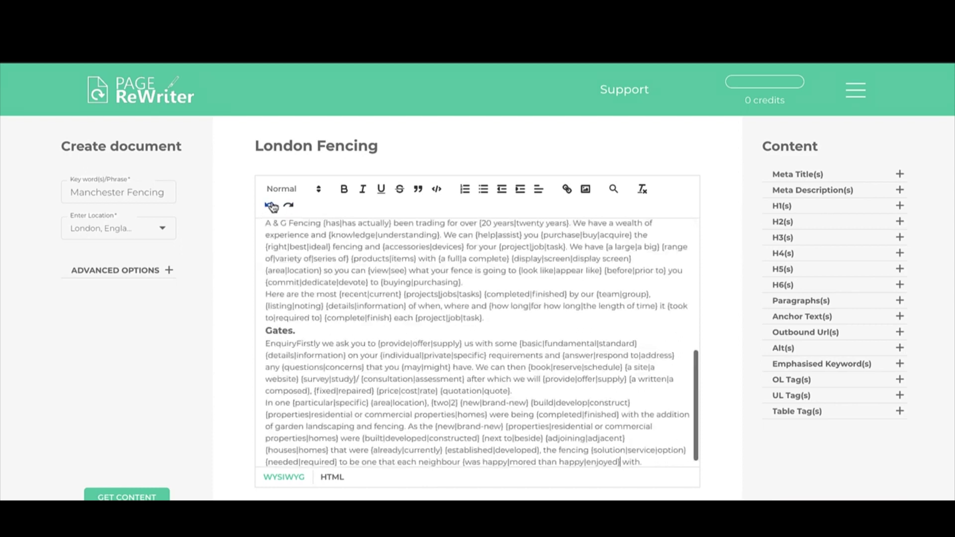
scroll(363, 323, up, 2)
scroll(366, 324, up, 3)
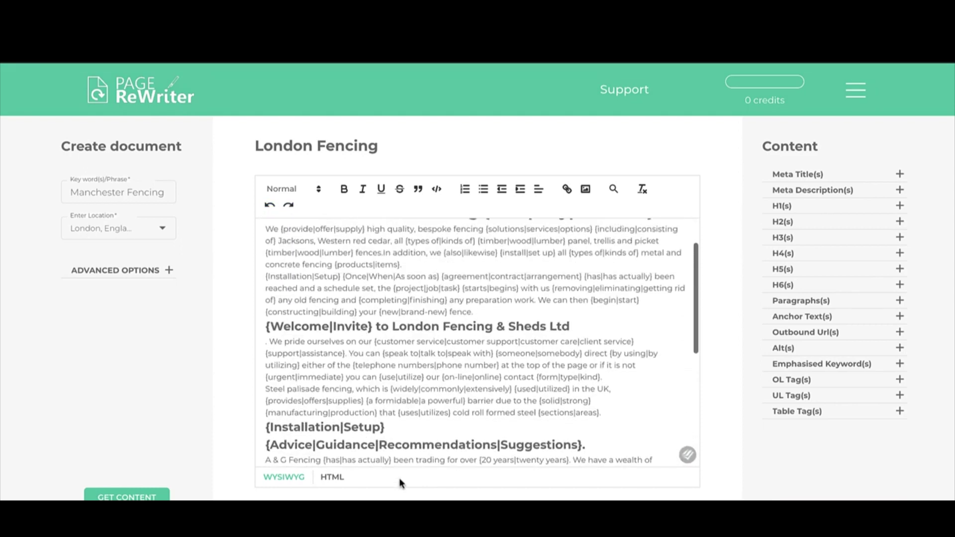
key(ctrl+y)
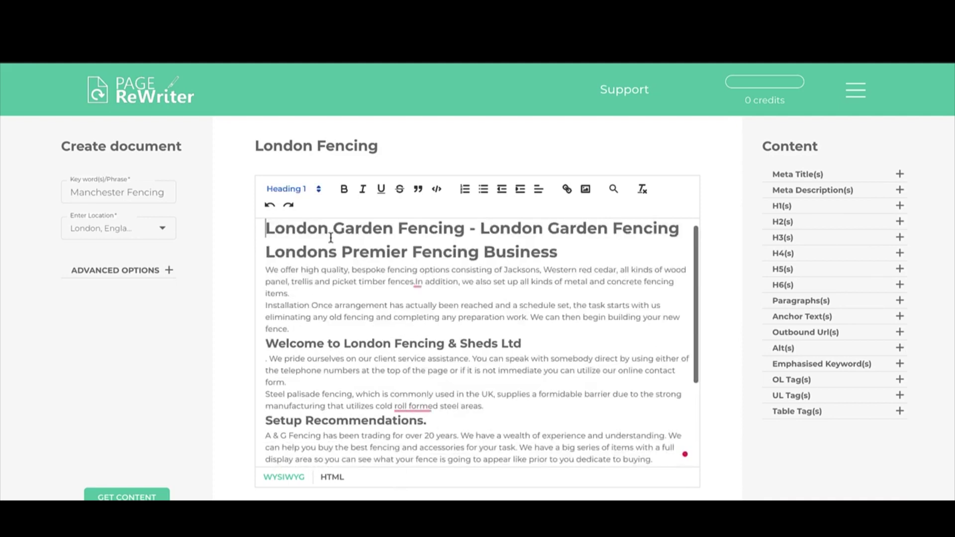
click(269, 209)
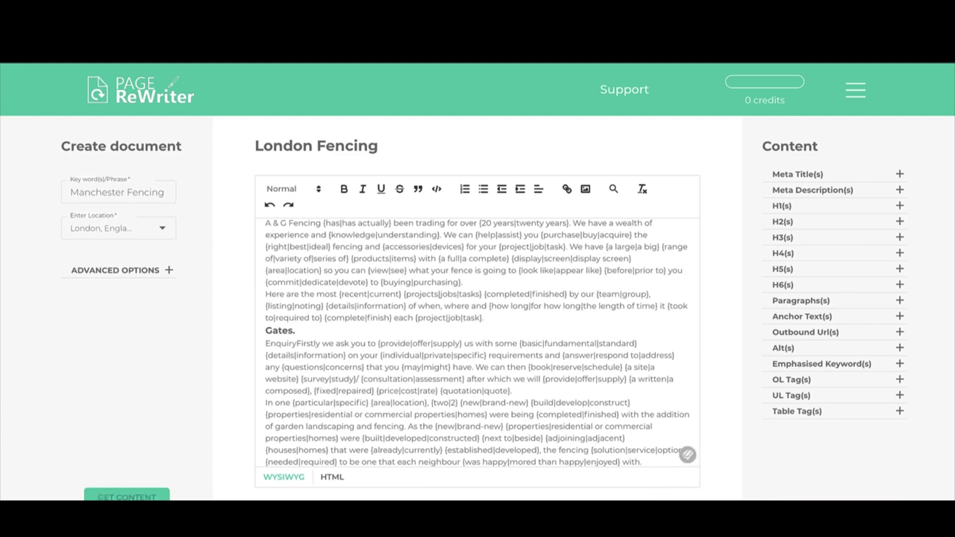
scroll(503, 363, up, 10)
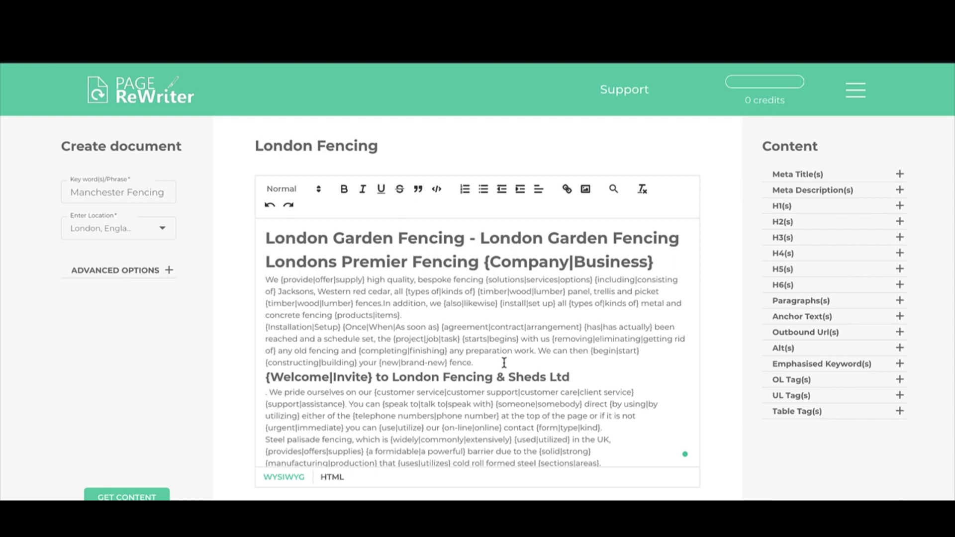
Open Account Settings from the main menu to view the Free plan and empty SpinRewriter fields
click(857, 93)
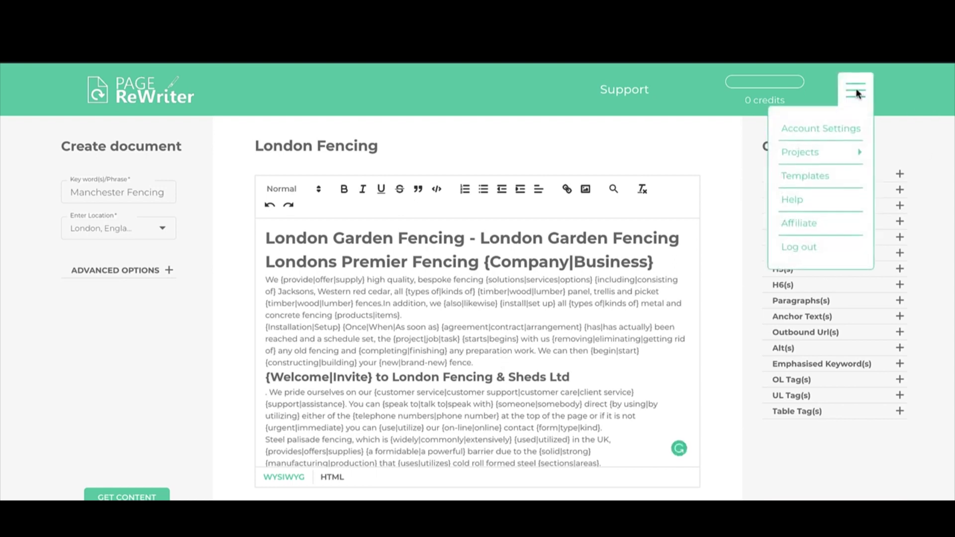
click(810, 128)
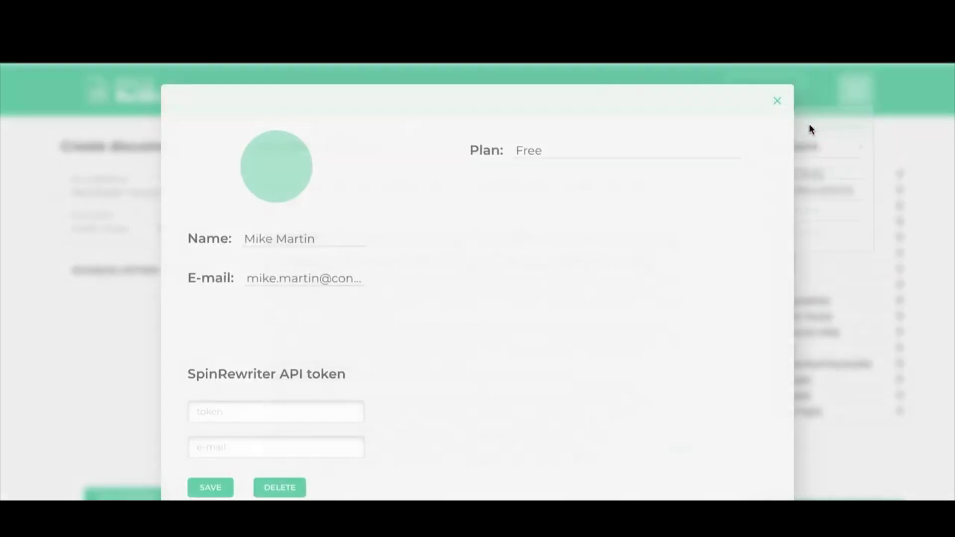